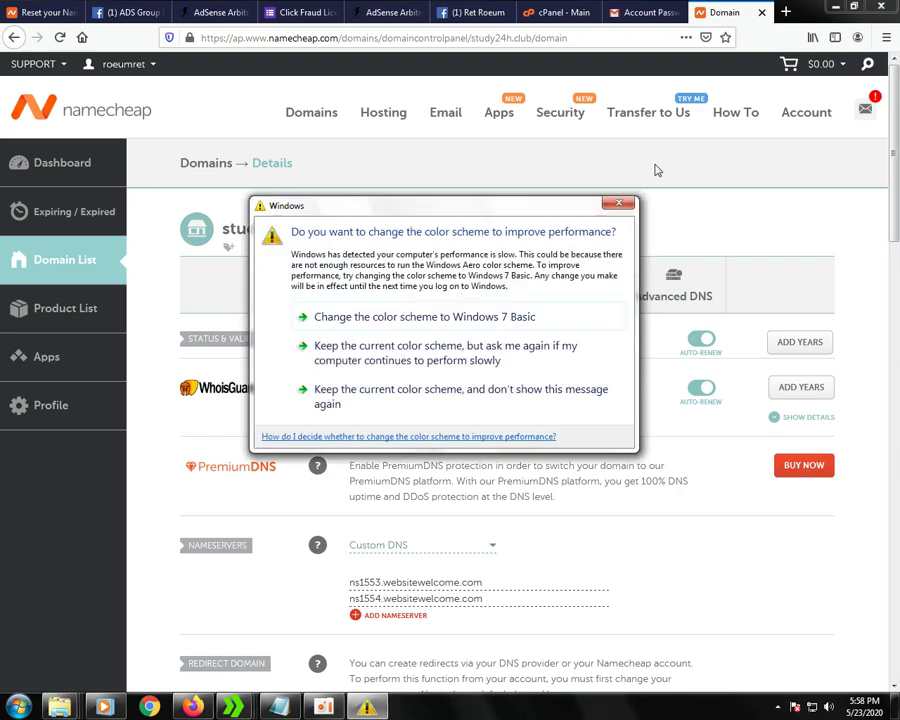
Dismiss the color scheme prompt and review the study24h.club domain in Namecheap and the current user and primary domain in cPanel
{"action": "left_click", "coordinate": [620, 205]}
{"action": "left_click", "coordinate": [619, 204]}
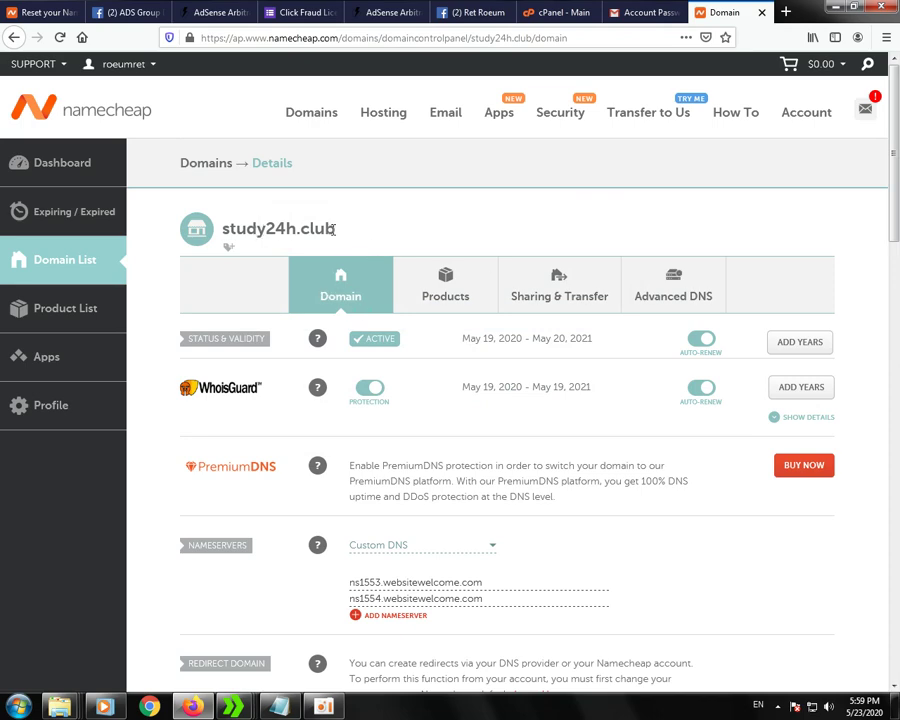
{"action": "left_click_drag", "start_coordinate": [333, 229], "coordinate": [225, 232]}
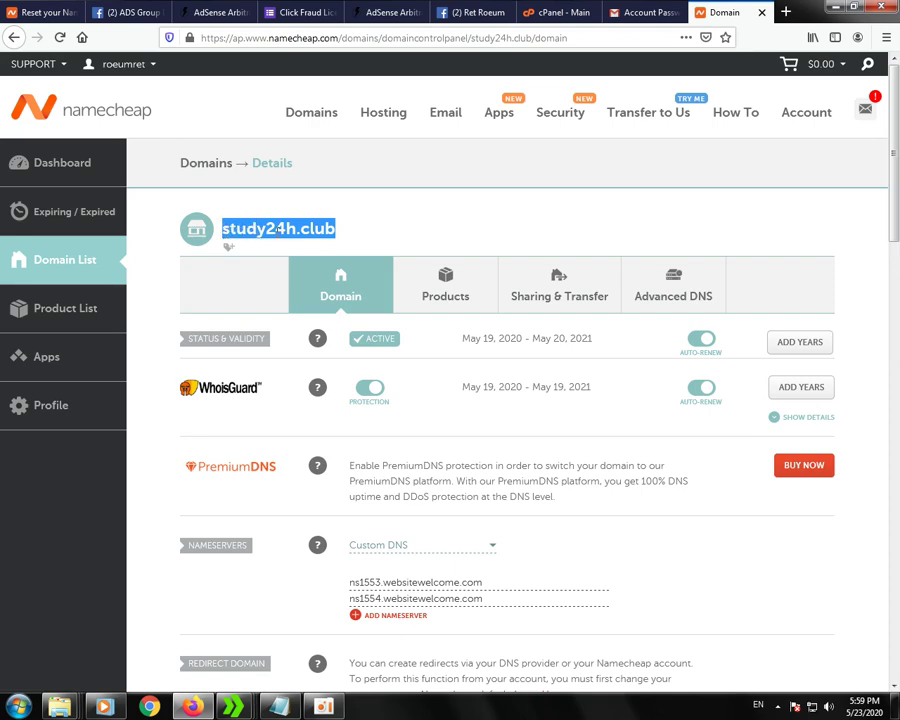
{"action": "left_click", "coordinate": [545, 20]}
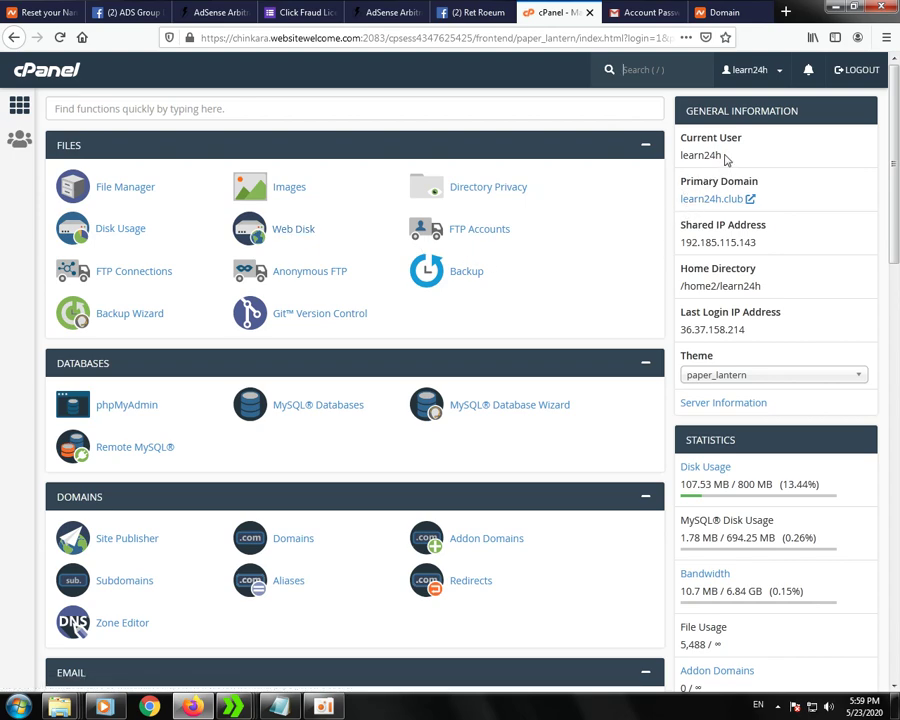
{"action": "left_click_drag", "start_coordinate": [722, 156], "coordinate": [680, 155]}
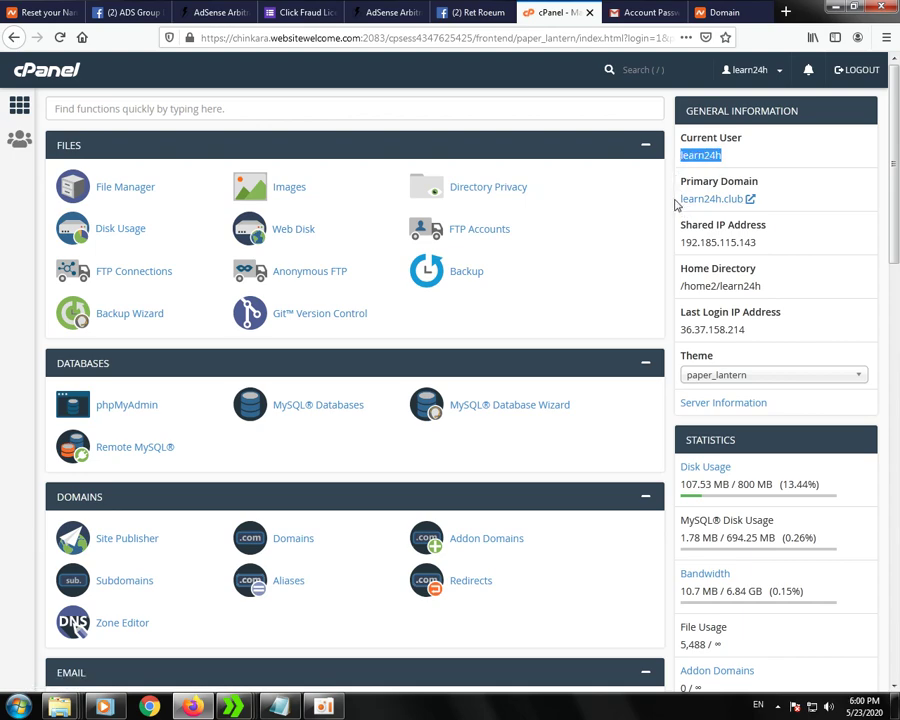
{"action": "left_click_drag", "start_coordinate": [672, 200], "coordinate": [684, 205]}
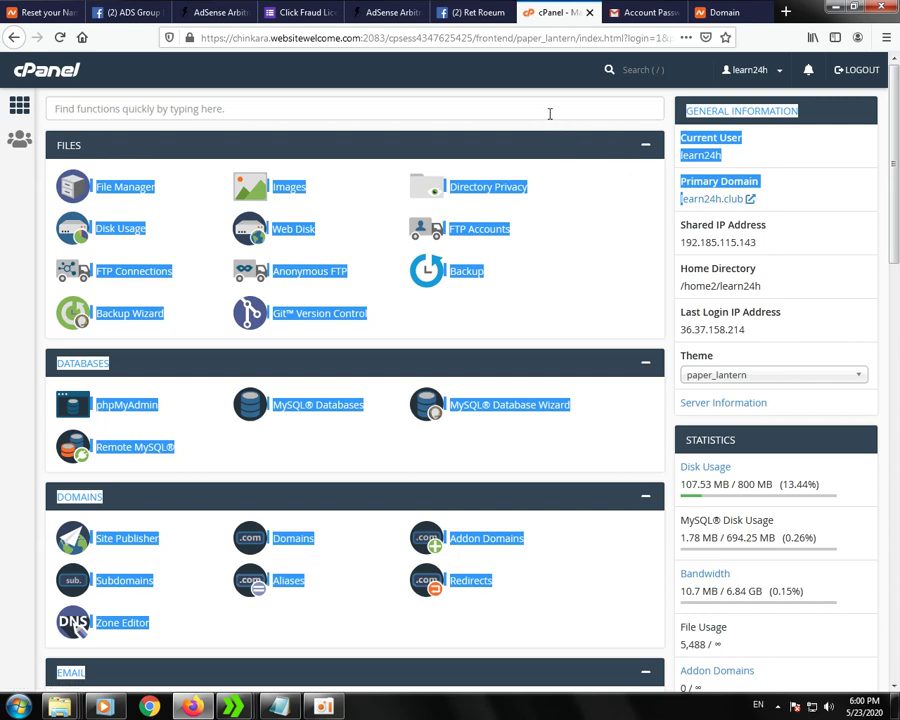
{"action": "left_click", "coordinate": [541, 82]}
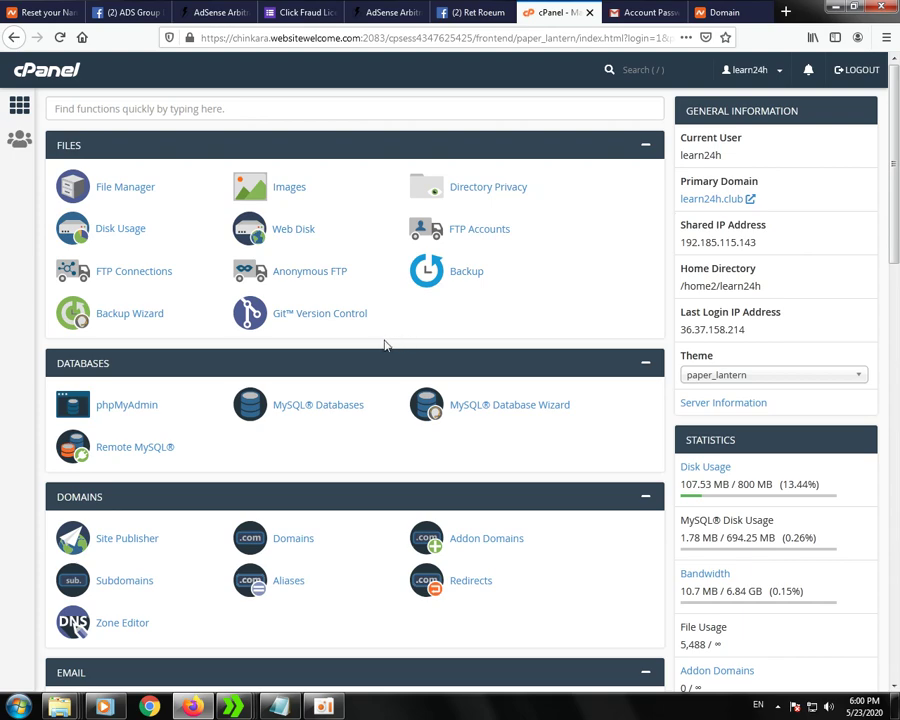
Examine the two custom DNS nameservers on the Namecheap details page of study24h.club, dismissing the color scheme prompt
{"action": "left_click", "coordinate": [725, 12]}
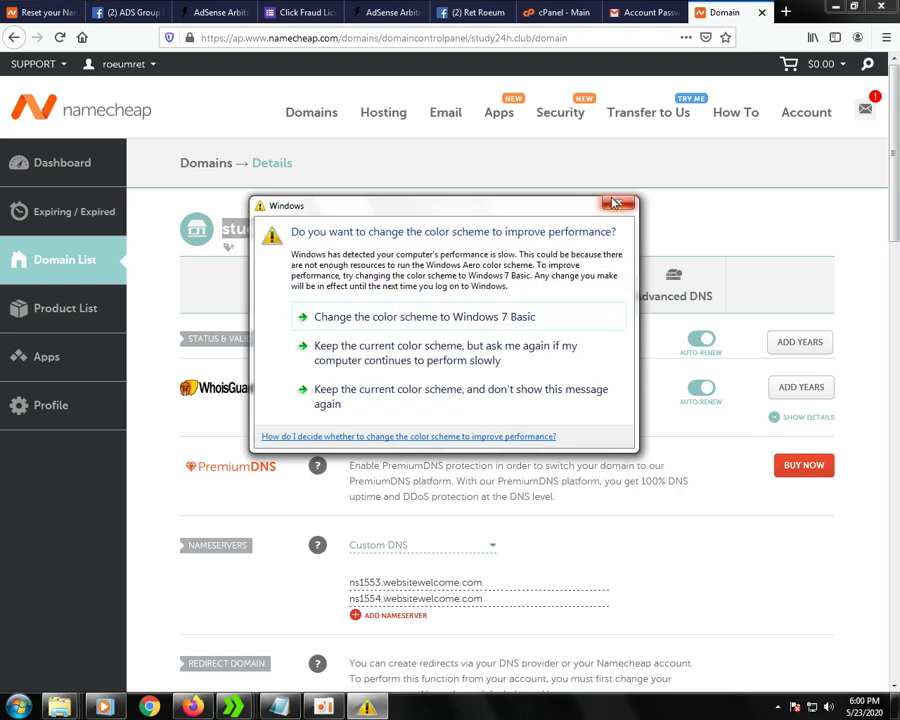
{"action": "left_click", "coordinate": [617, 203]}
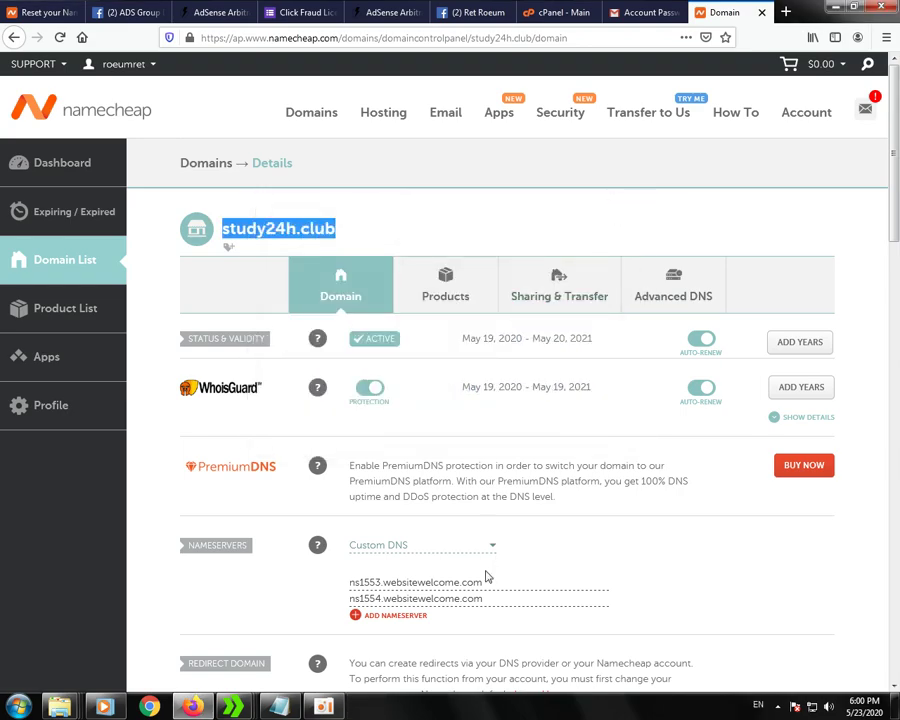
{"action": "left_click_drag", "start_coordinate": [486, 581], "coordinate": [347, 583]}
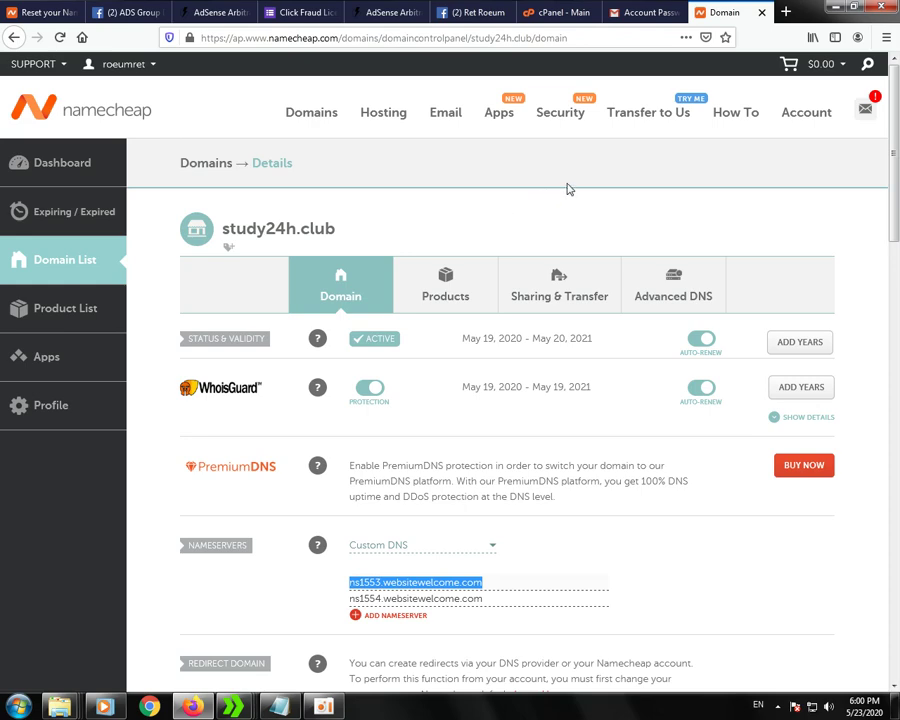
{"action": "left_click", "coordinate": [559, 14]}
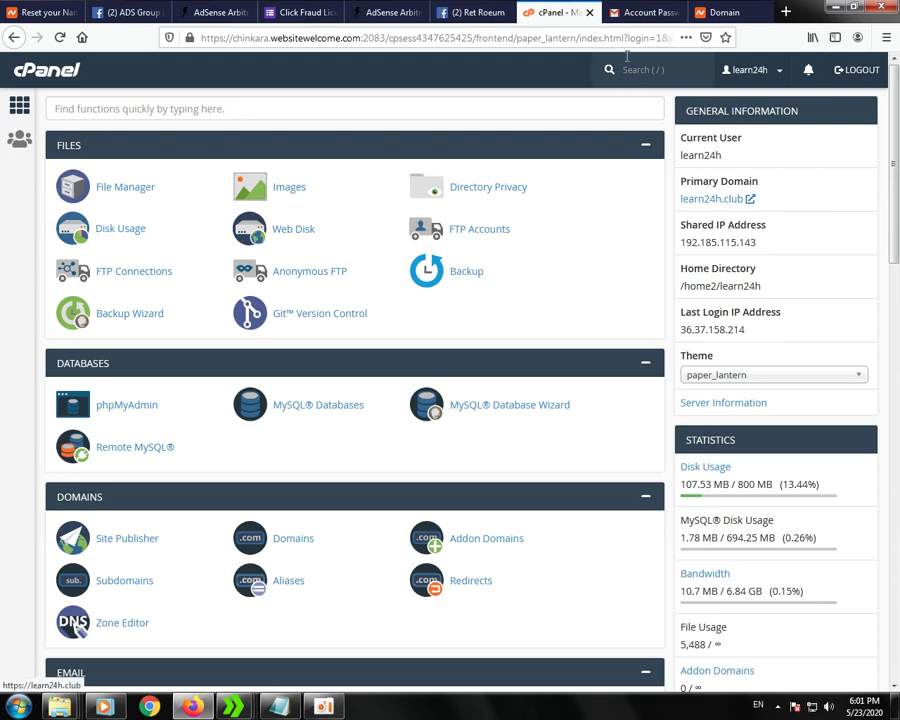
{"action": "left_click", "coordinate": [718, 13]}
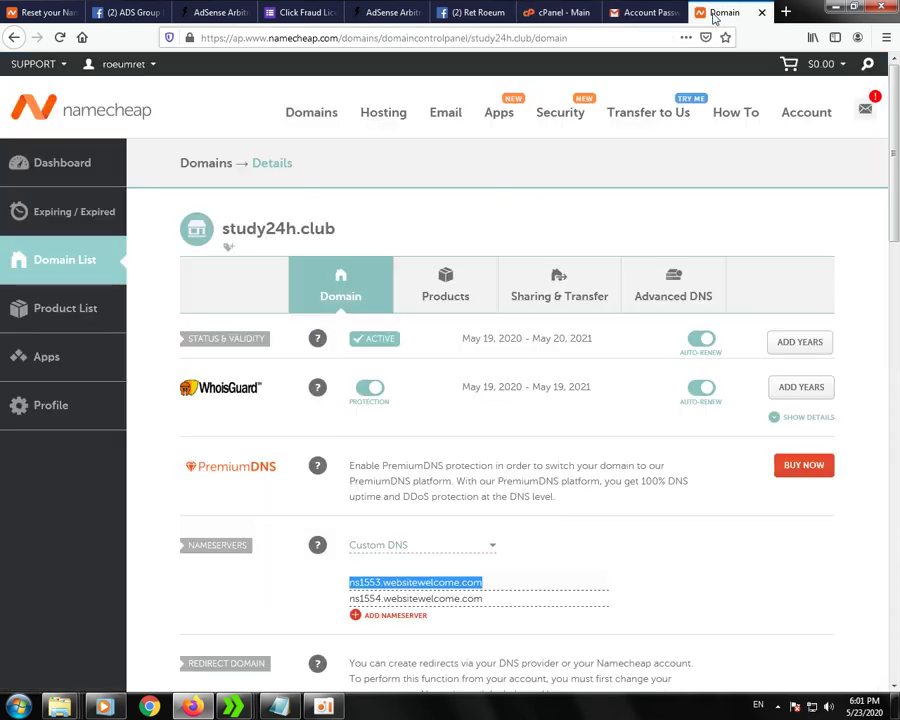
{"action": "left_click", "coordinate": [487, 584]}
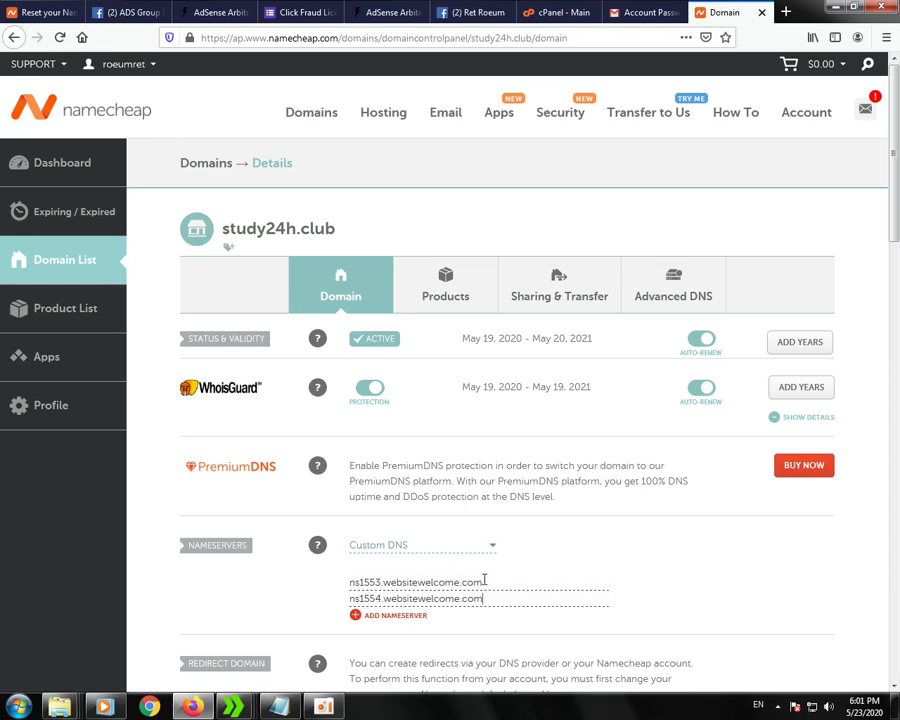
{"action": "left_click_drag", "start_coordinate": [485, 582], "coordinate": [467, 582]}
{"action": "left_click_drag", "start_coordinate": [482, 598], "coordinate": [467, 600]}
Switch to cPanel and open the Addon Domains page of the hosting account
{"action": "left_click", "coordinate": [559, 12]}
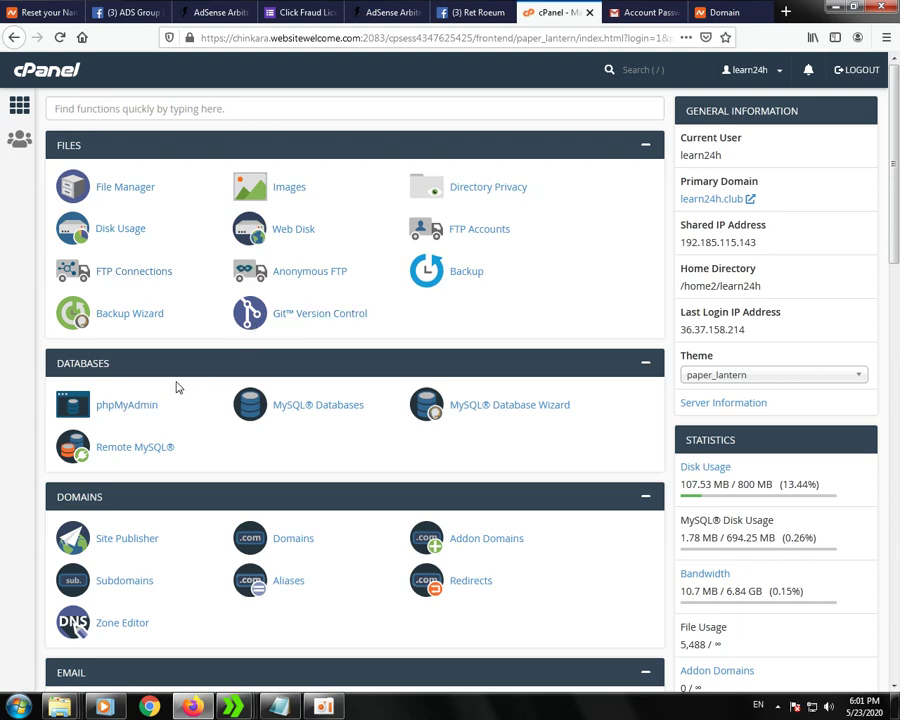
{"action": "scroll", "coordinate": [223, 382], "scroll_direction": "down", "scroll_amount": 1}
{"action": "scroll", "coordinate": [223, 382], "scroll_direction": "down", "scroll_amount": 2}
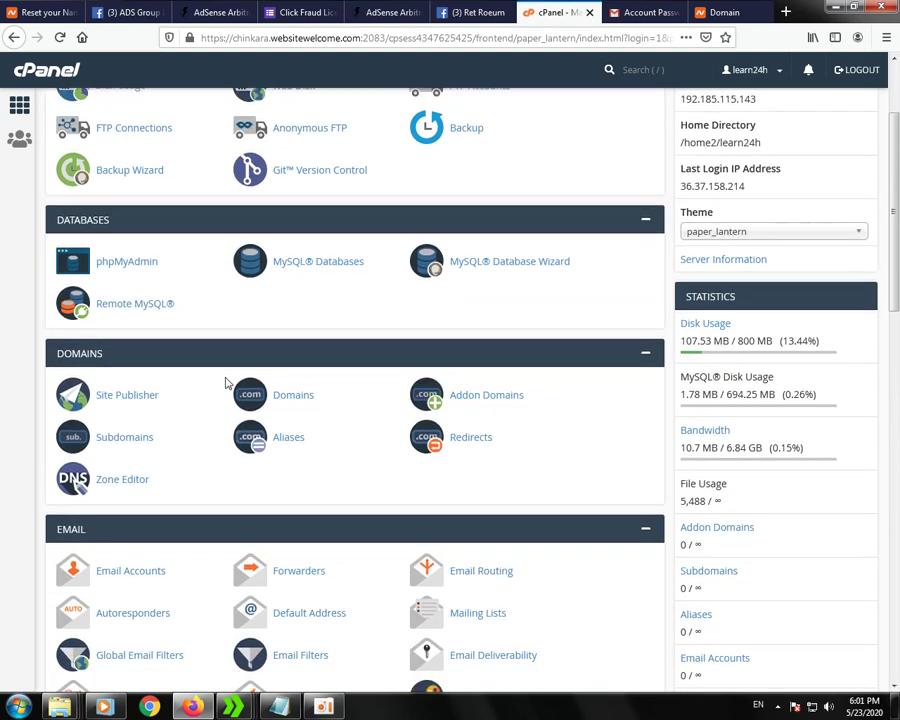
{"action": "left_click", "coordinate": [476, 400]}
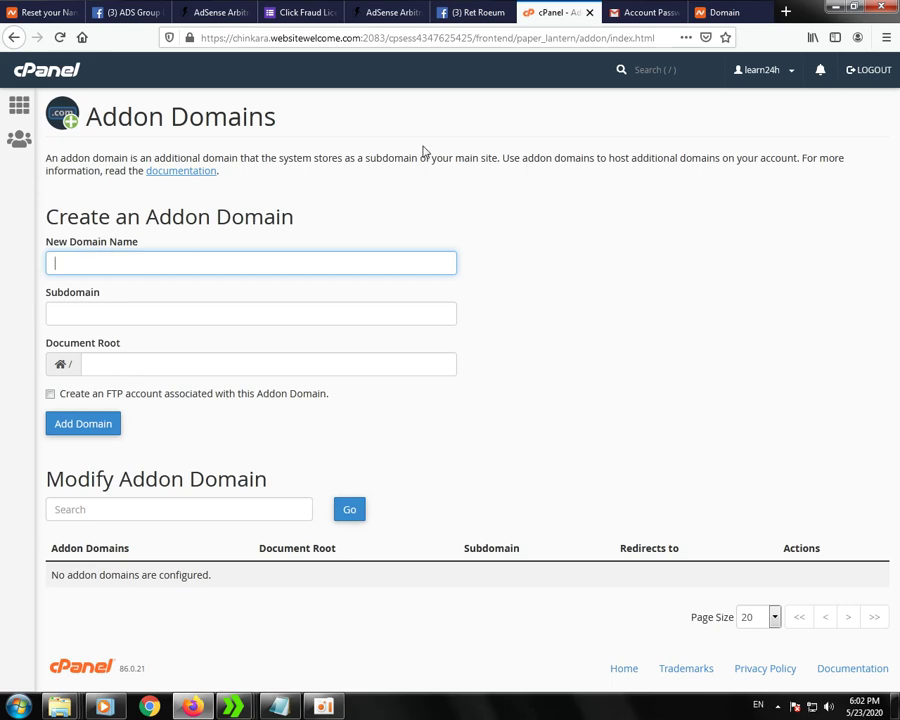
Copy the domain name study24h.club from its details page in Namecheap
{"action": "left_click", "coordinate": [729, 12]}
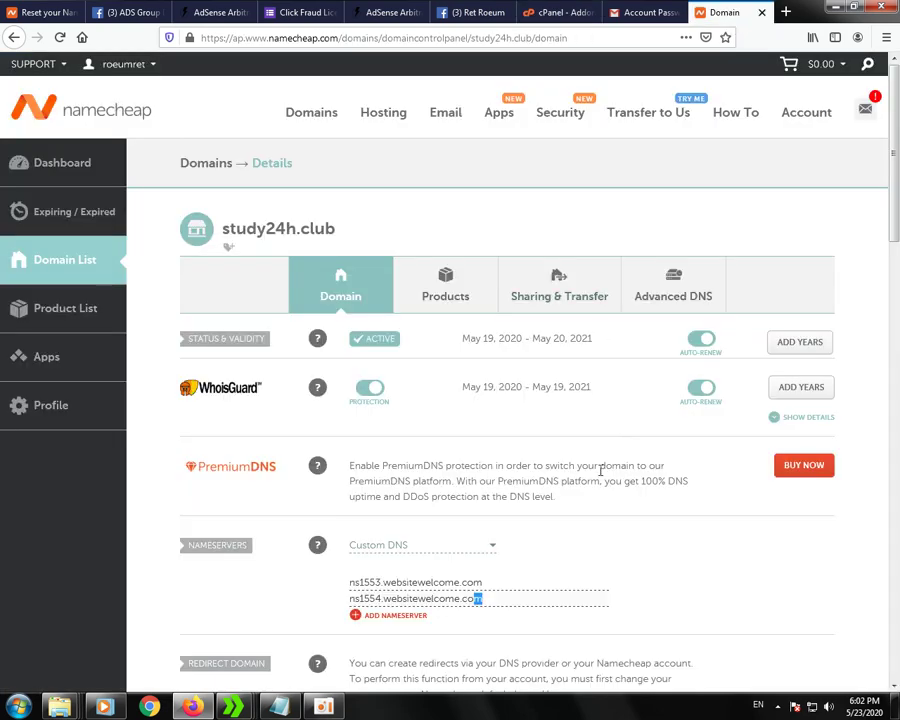
{"action": "left_click", "coordinate": [338, 230]}
{"action": "left_click_drag", "start_coordinate": [338, 230], "coordinate": [226, 230]}
{"action": "right_click", "coordinate": [250, 230]}
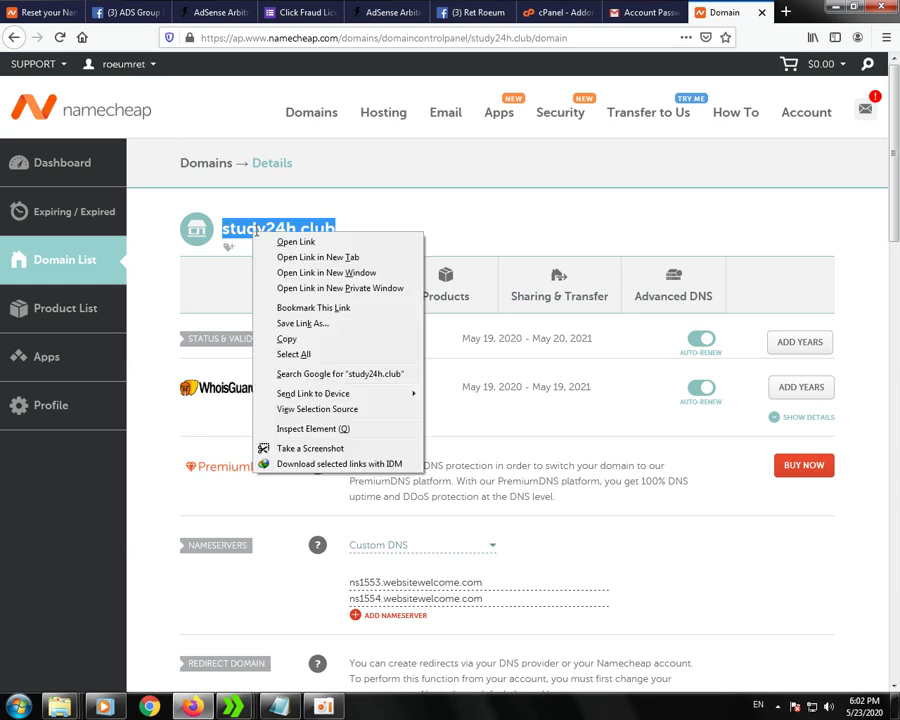
{"action": "left_click", "coordinate": [303, 342]}
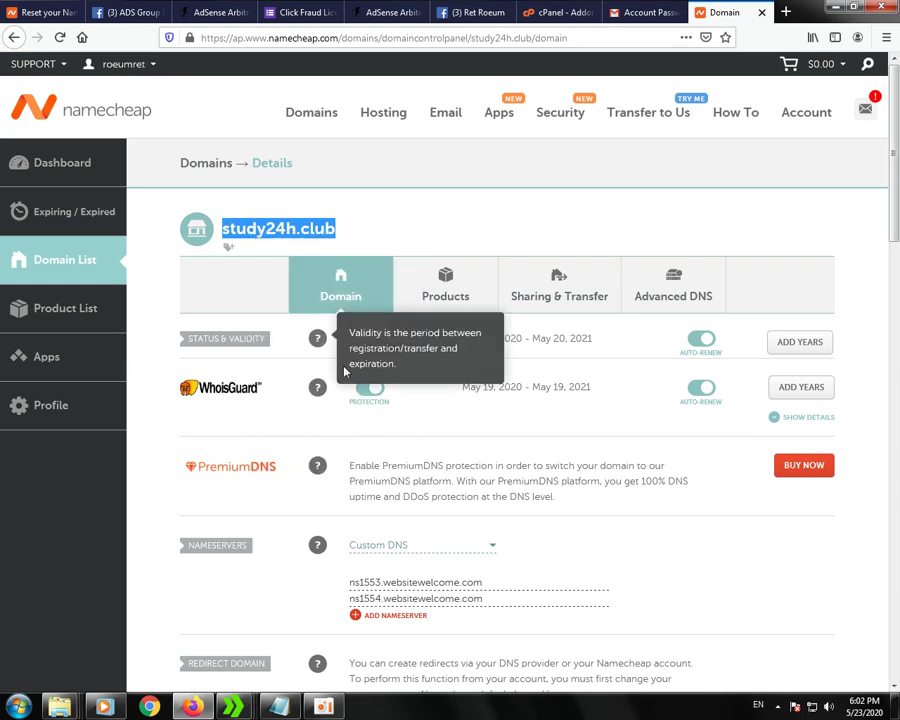
{"action": "left_click_drag", "start_coordinate": [487, 586], "coordinate": [426, 583]}
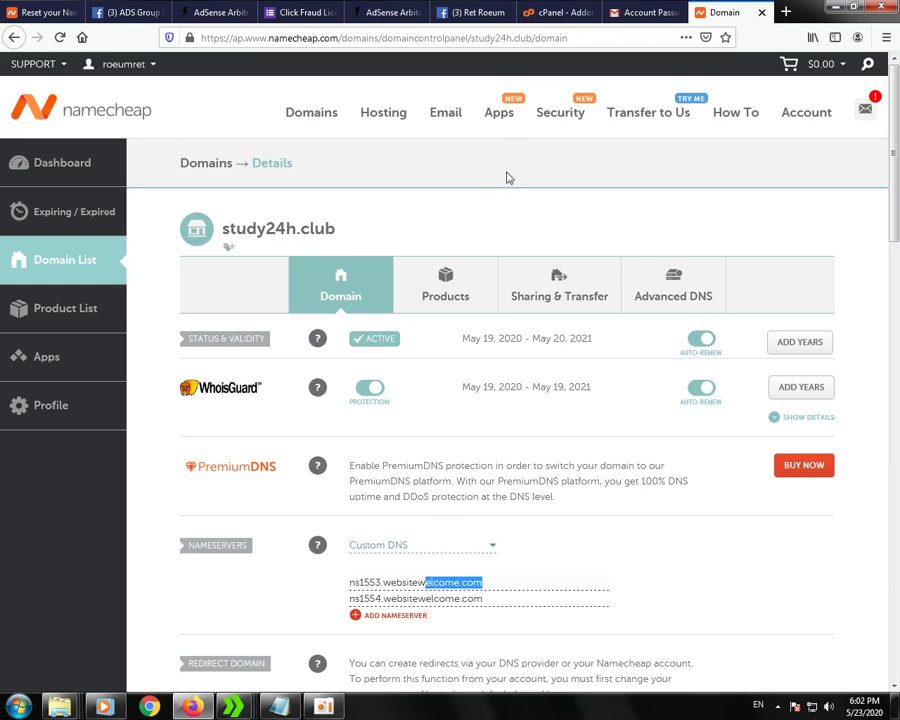
{"action": "left_click", "coordinate": [343, 231]}
{"action": "left_click_drag", "start_coordinate": [343, 234], "coordinate": [225, 233]}
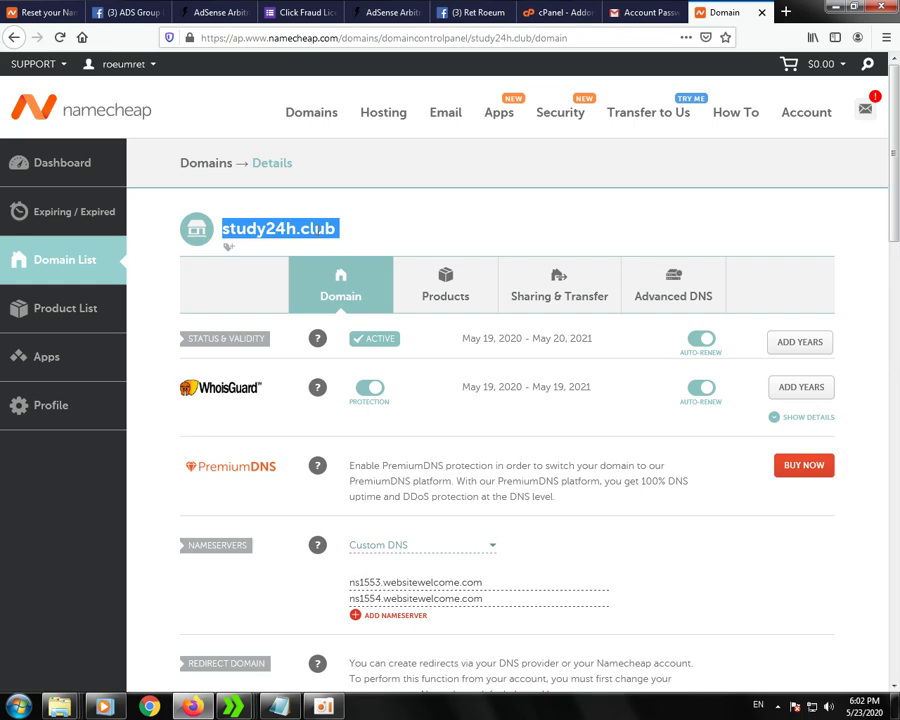
{"action": "left_click", "coordinate": [336, 230]}
{"action": "left_click_drag", "start_coordinate": [336, 230], "coordinate": [225, 231]}
{"action": "right_click", "coordinate": [230, 232]}
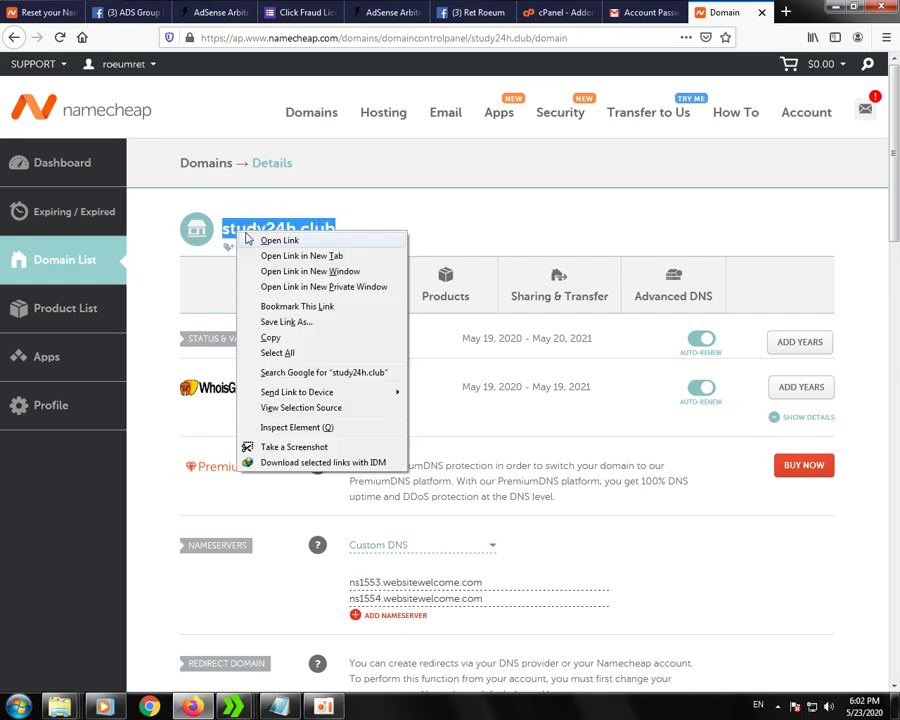
{"action": "left_click", "coordinate": [288, 338]}
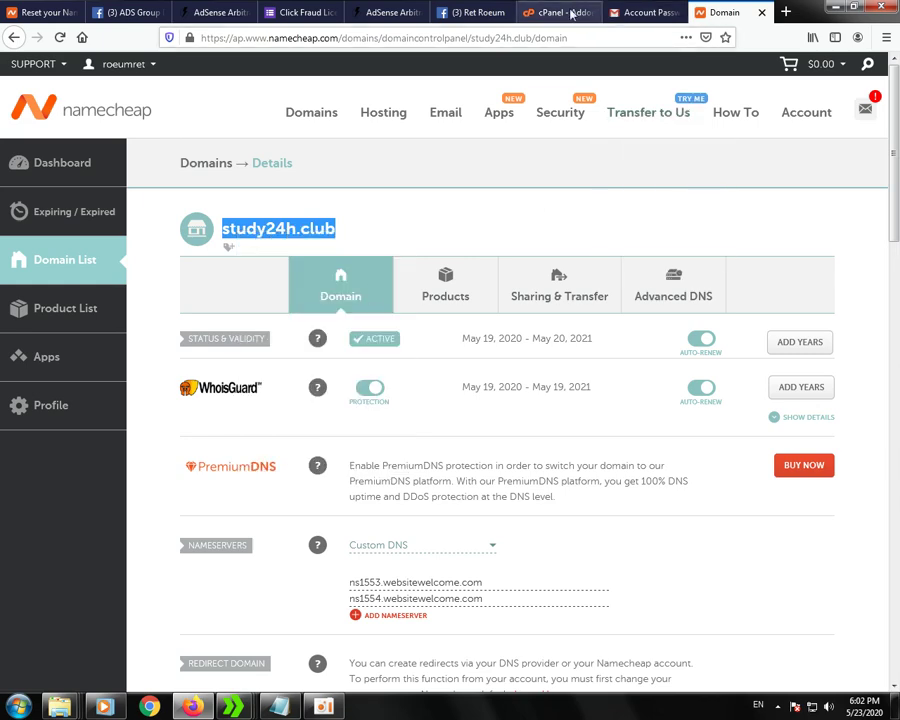
Enter the copied study24h.club as the new domain name in cPanel and let the subdomain and document root fill in
{"action": "left_click", "coordinate": [570, 13]}
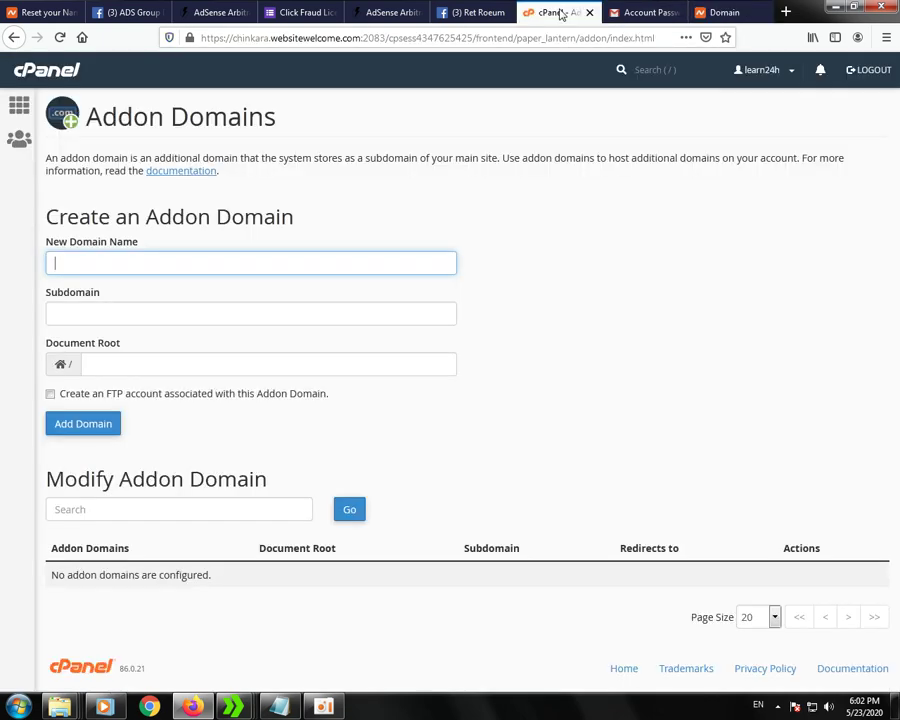
{"action": "right_click", "coordinate": [115, 266]}
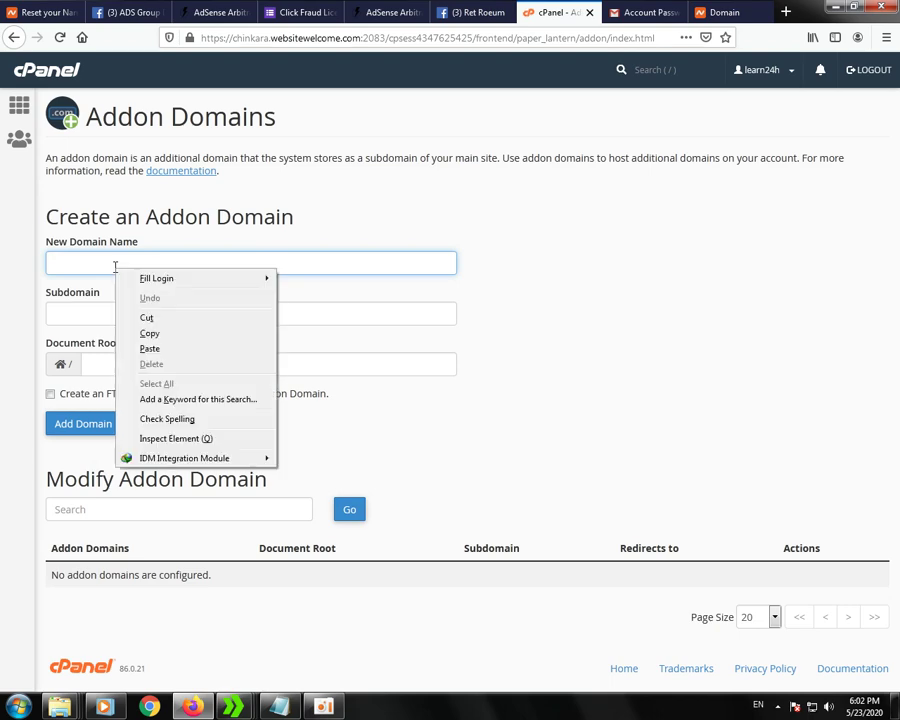
{"action": "left_click", "coordinate": [149, 349]}
{"action": "left_click", "coordinate": [152, 315]}
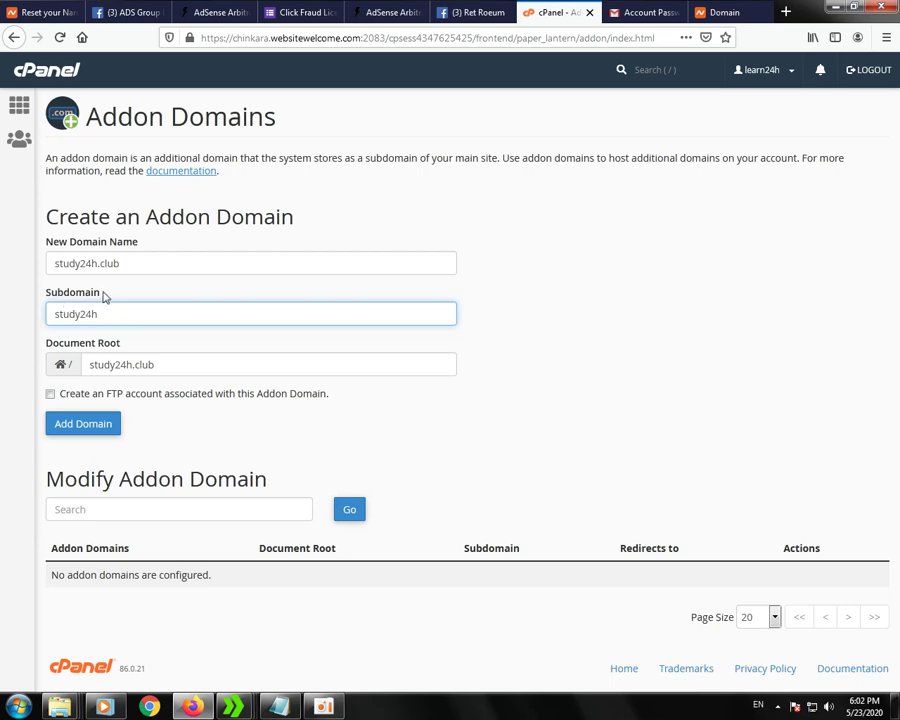
Compare the new domain name in the addon form with the domain registered in Namecheap, dismissing the color scheme prompt
{"action": "left_click", "coordinate": [727, 13]}
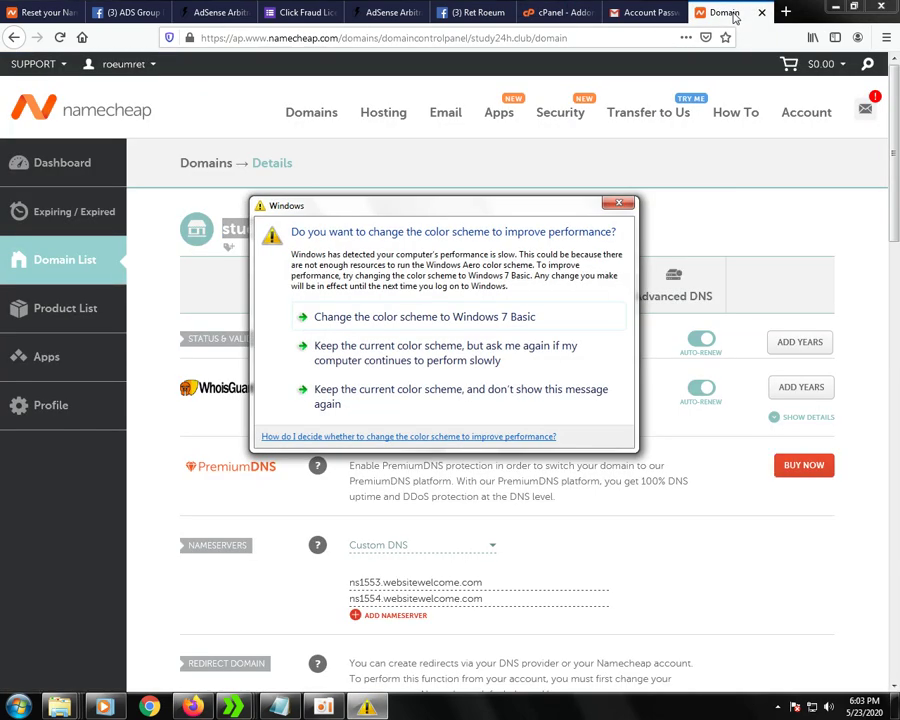
{"action": "left_click", "coordinate": [617, 206]}
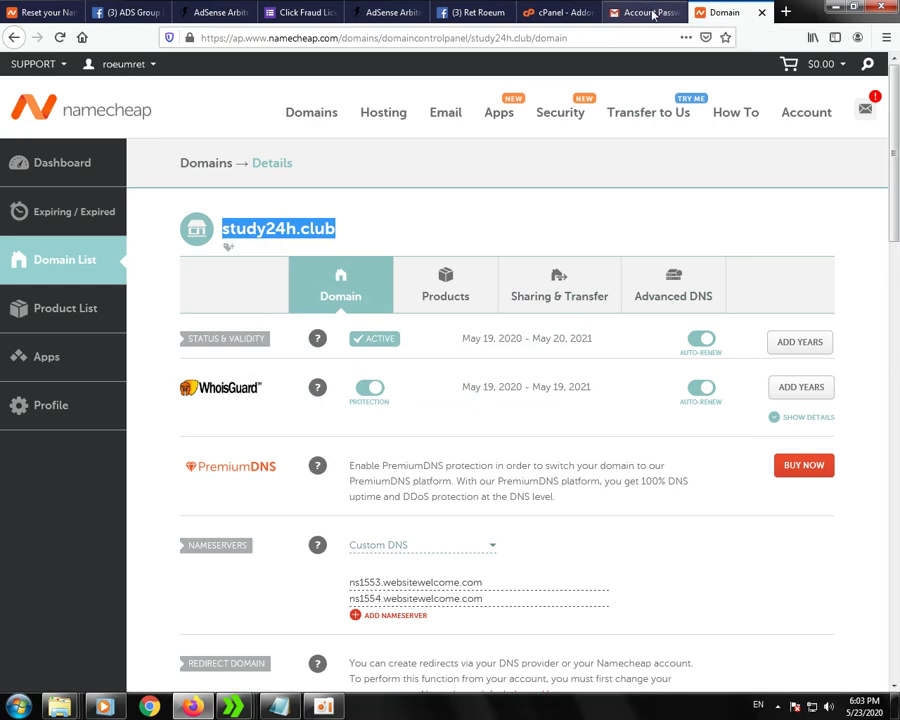
{"action": "left_click", "coordinate": [565, 17]}
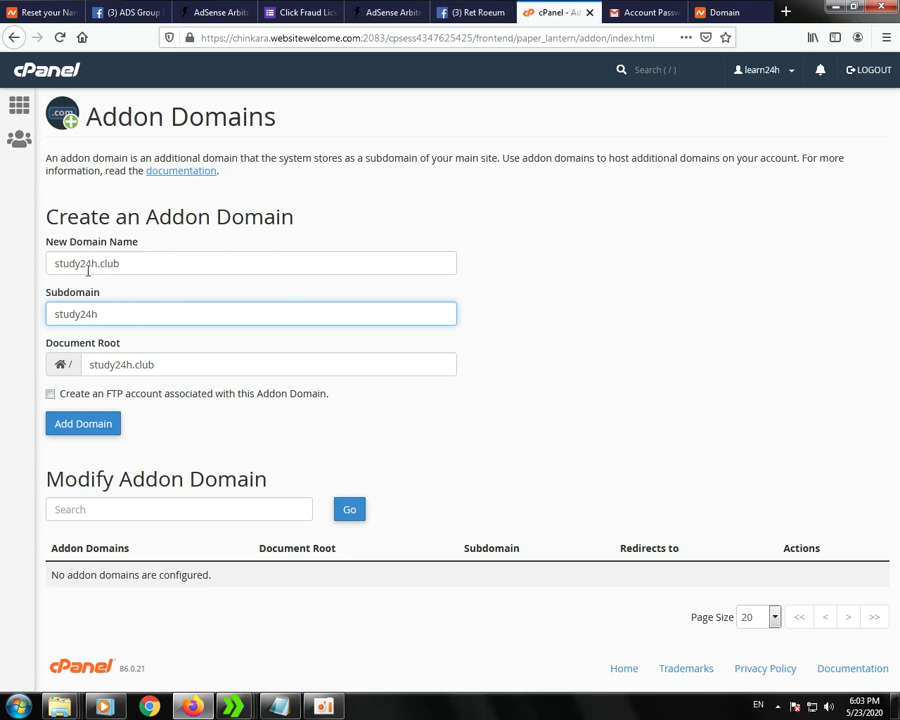
{"action": "left_click_drag", "start_coordinate": [121, 263], "coordinate": [55, 263]}
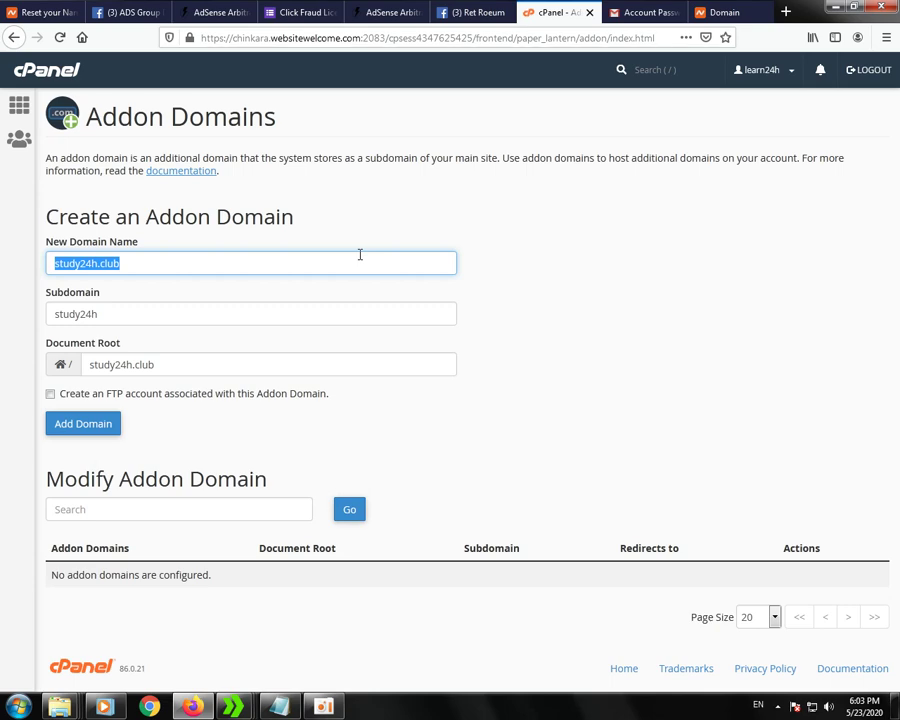
Try a trailing slash after study24h.club in the new domain name, and remove it
{"action": "left_click", "coordinate": [145, 263]}
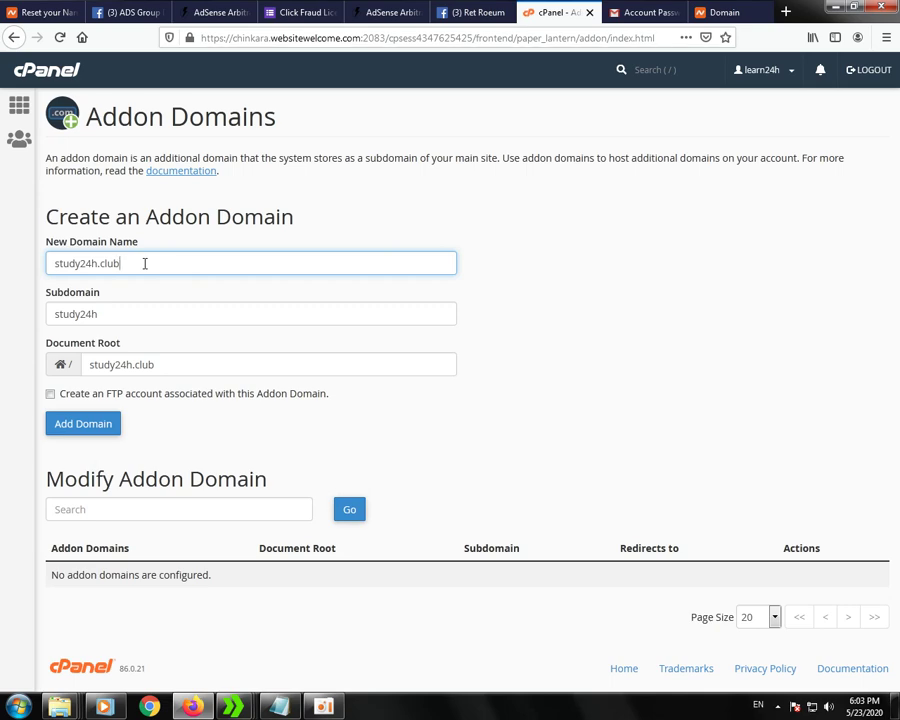
{"action": "type", "text": "/"}
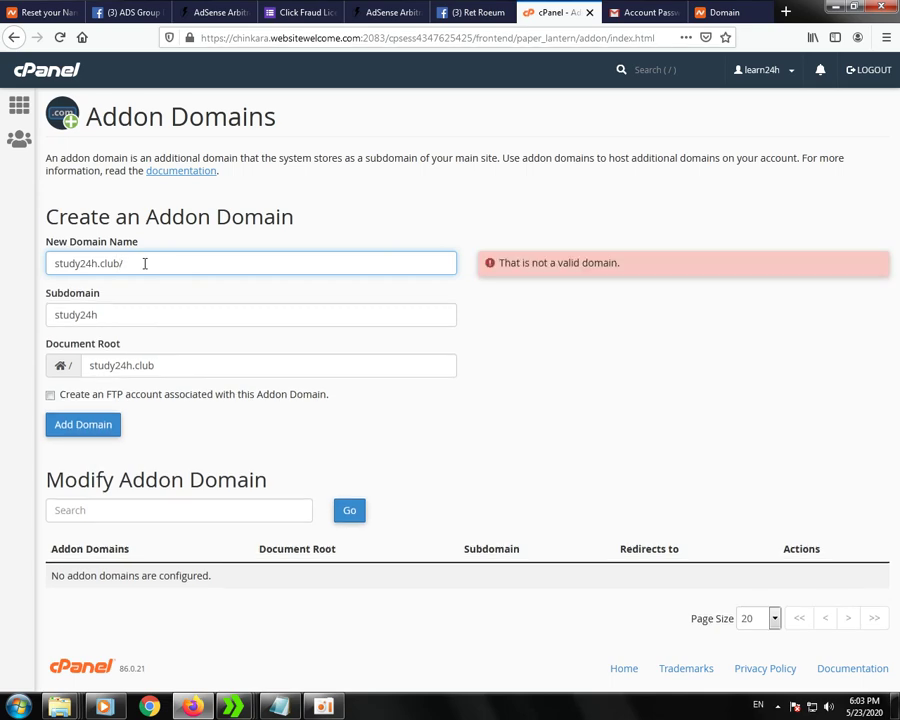
{"action": "key", "text": "BackSpace"}
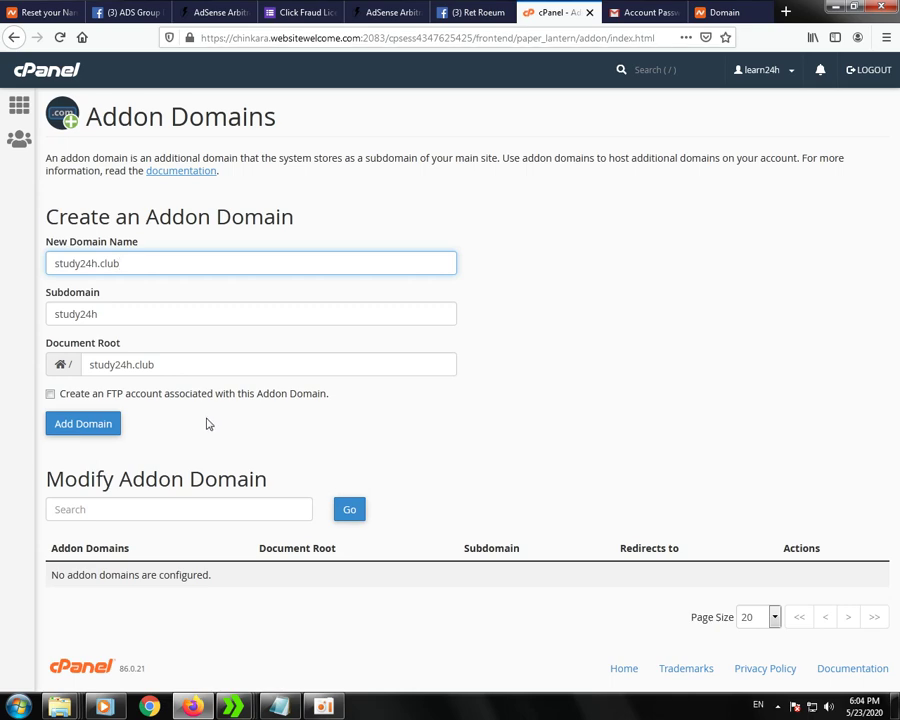
Create the addon domain study24h.club without an FTP account and check the result message
{"action": "left_click", "coordinate": [98, 430]}
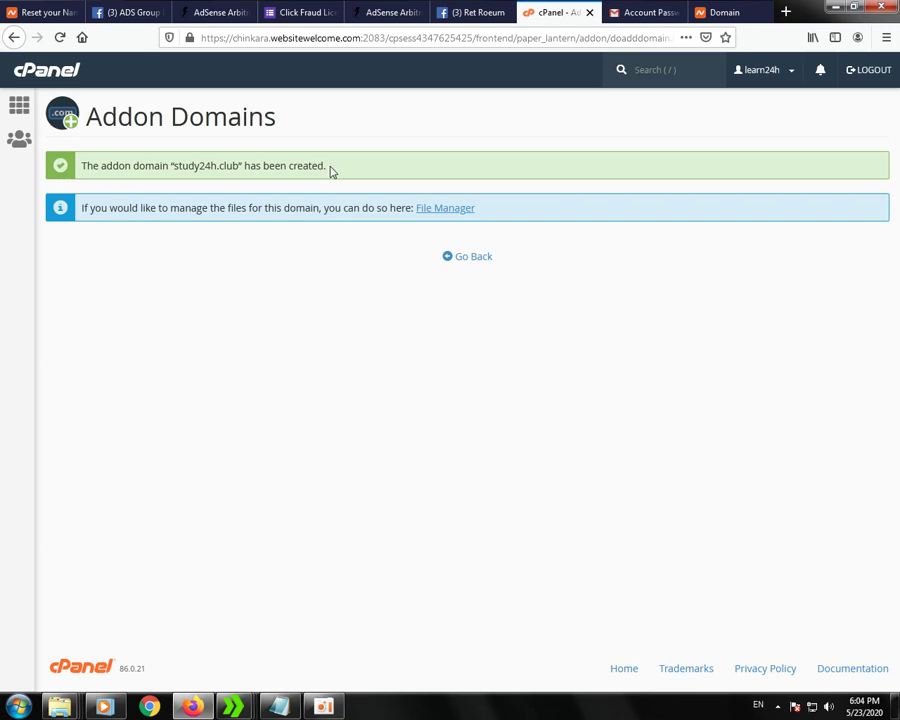
{"action": "left_click_drag", "start_coordinate": [326, 166], "coordinate": [80, 166]}
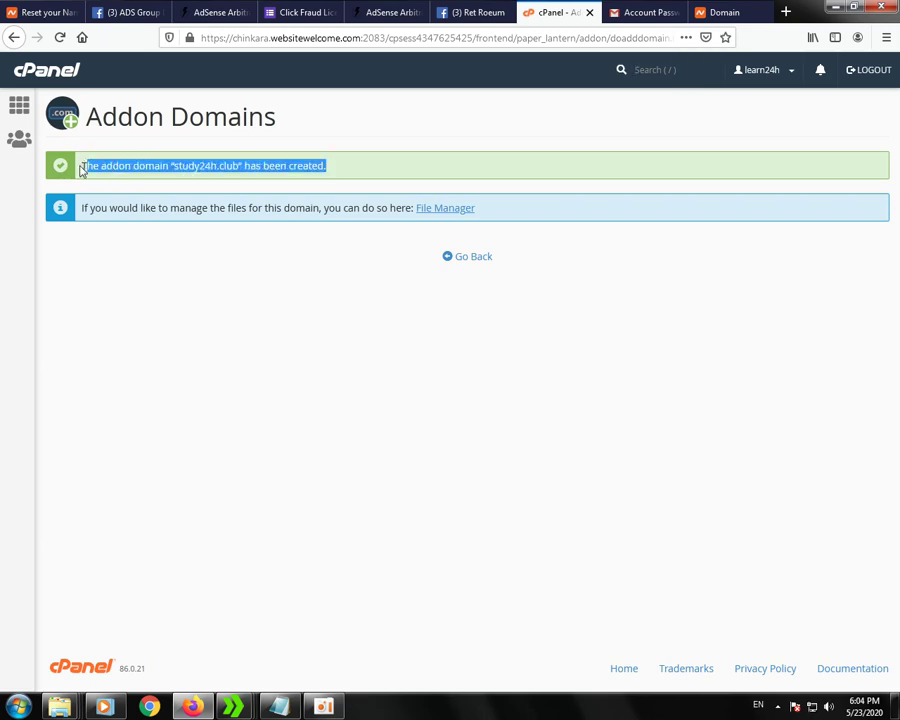
{"action": "left_click", "coordinate": [238, 170]}
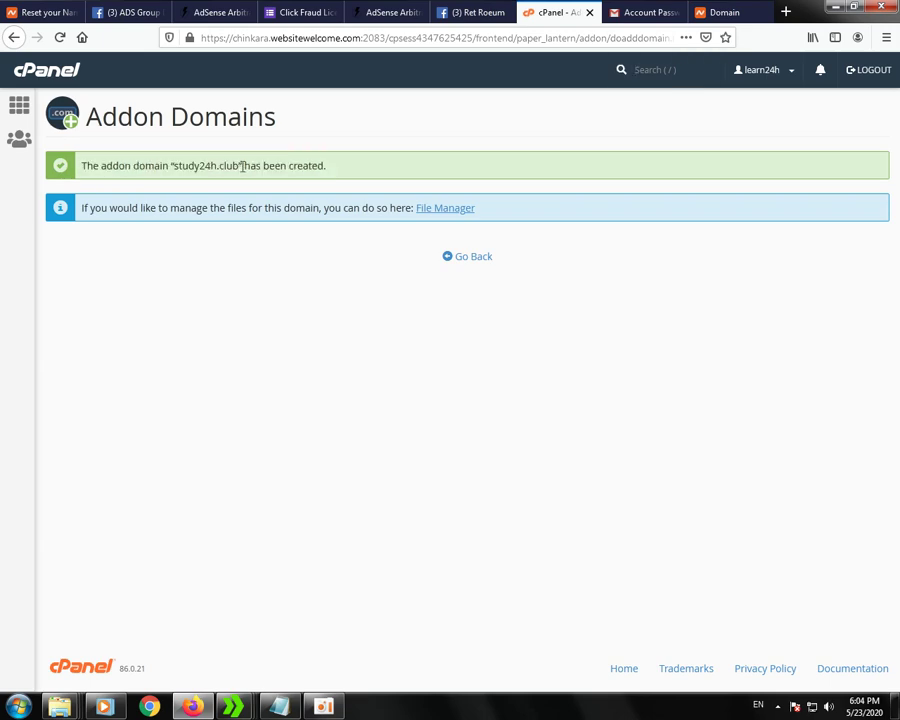
Review the custom DNS nameservers set for study24h.club on its Namecheap domain page
{"action": "left_click", "coordinate": [733, 12]}
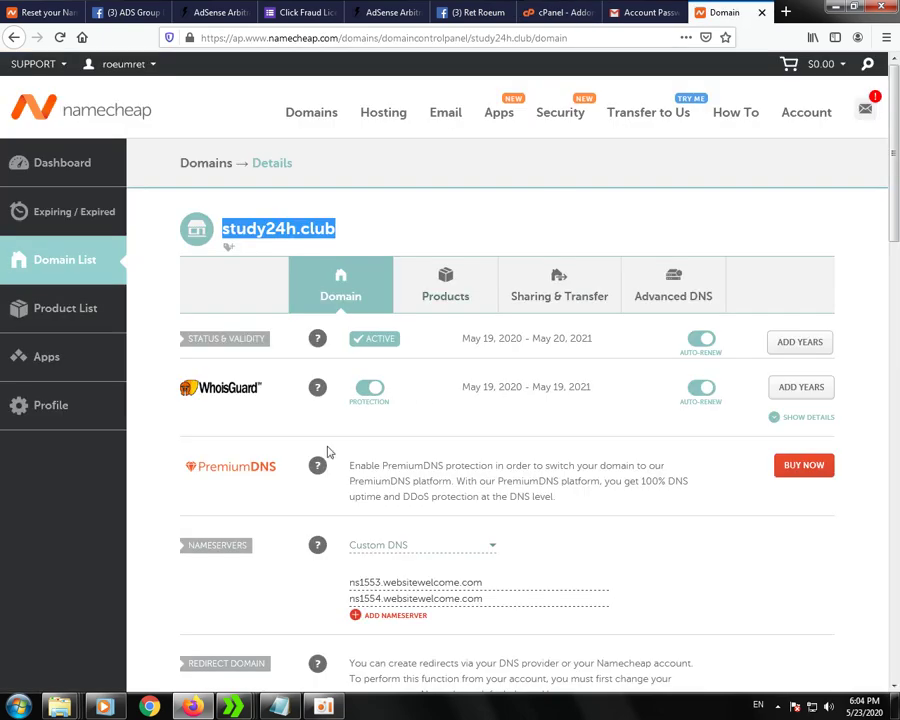
{"action": "left_click_drag", "start_coordinate": [488, 583], "coordinate": [352, 582]}
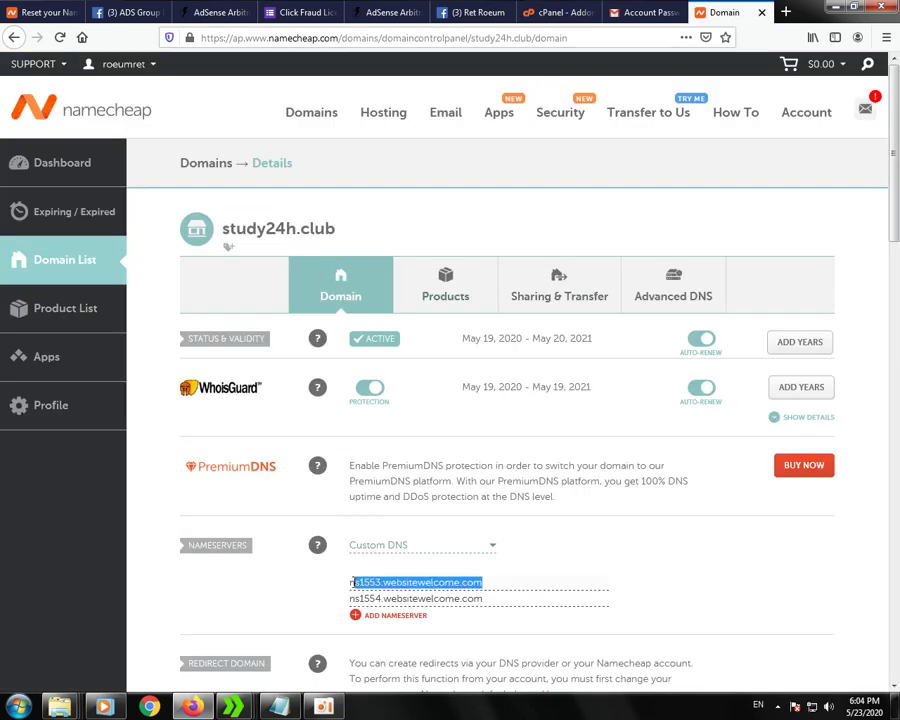
{"action": "left_click", "coordinate": [485, 582]}
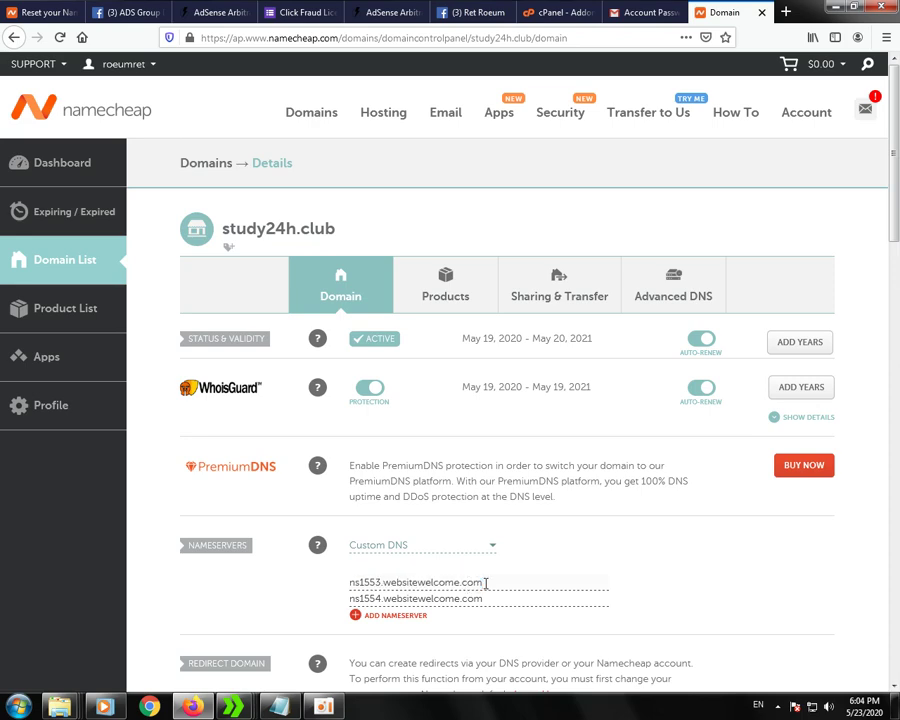
{"action": "left_click_drag", "start_coordinate": [485, 582], "coordinate": [432, 582]}
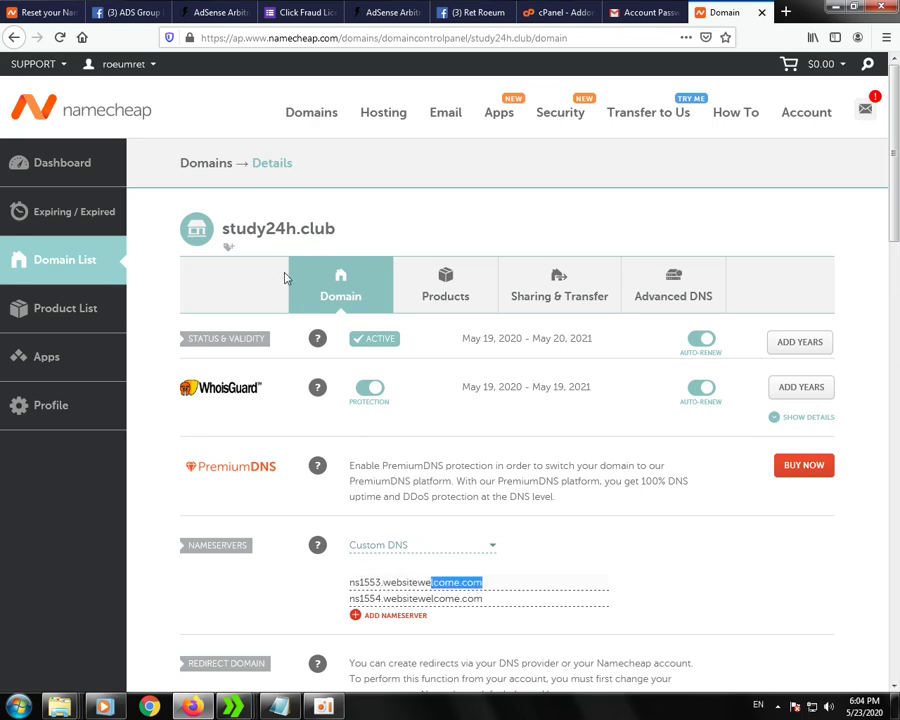
Return to cPanel, leave the addon domain result for the cPanel home page, and open the File Manager
{"action": "left_click", "coordinate": [566, 13]}
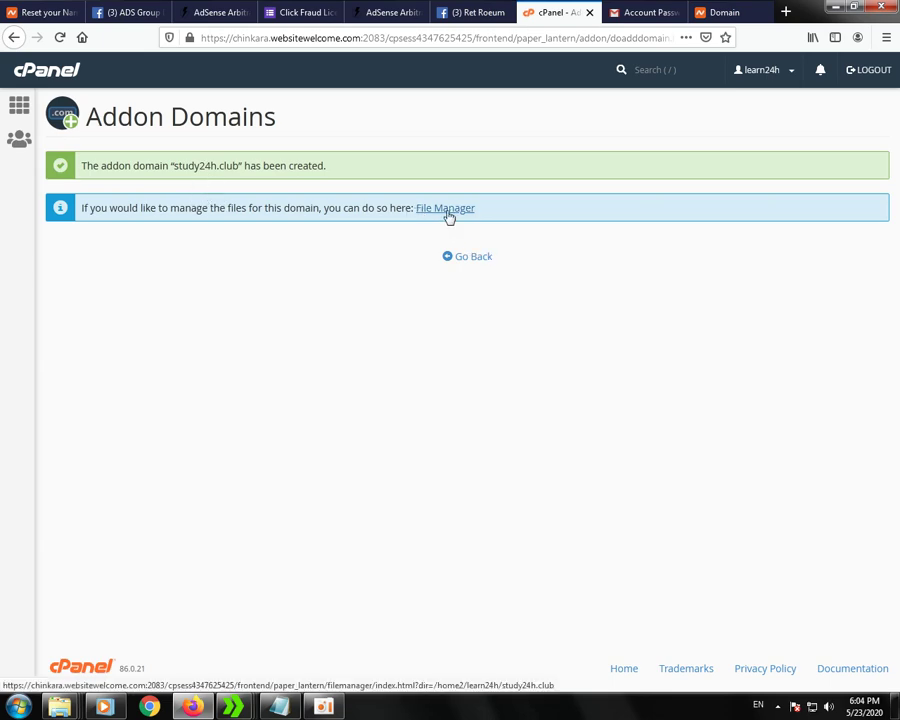
{"action": "left_click", "coordinate": [475, 264]}
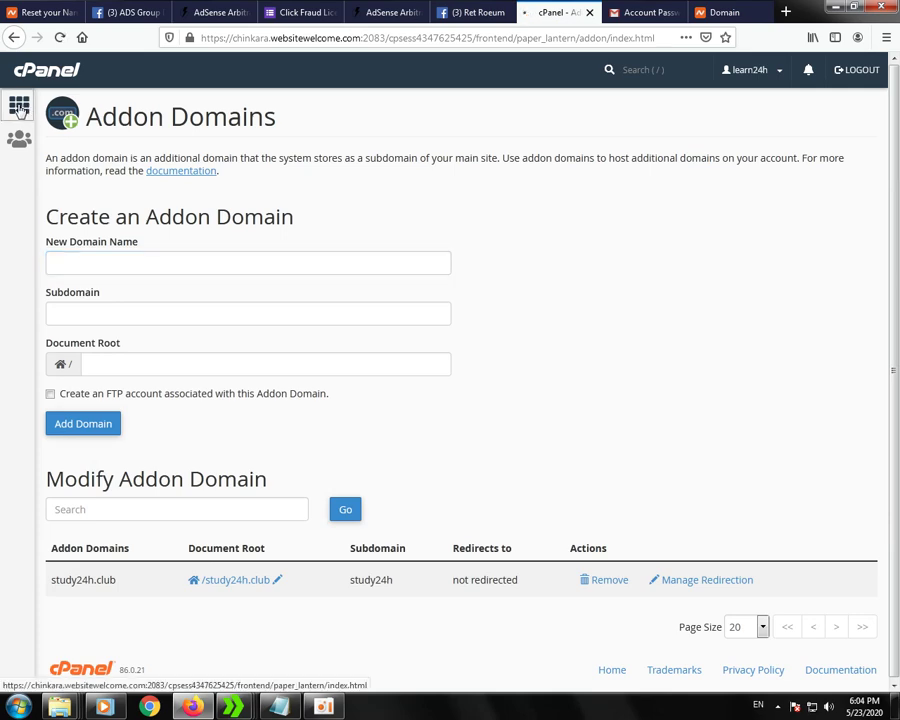
{"action": "left_click", "coordinate": [19, 106]}
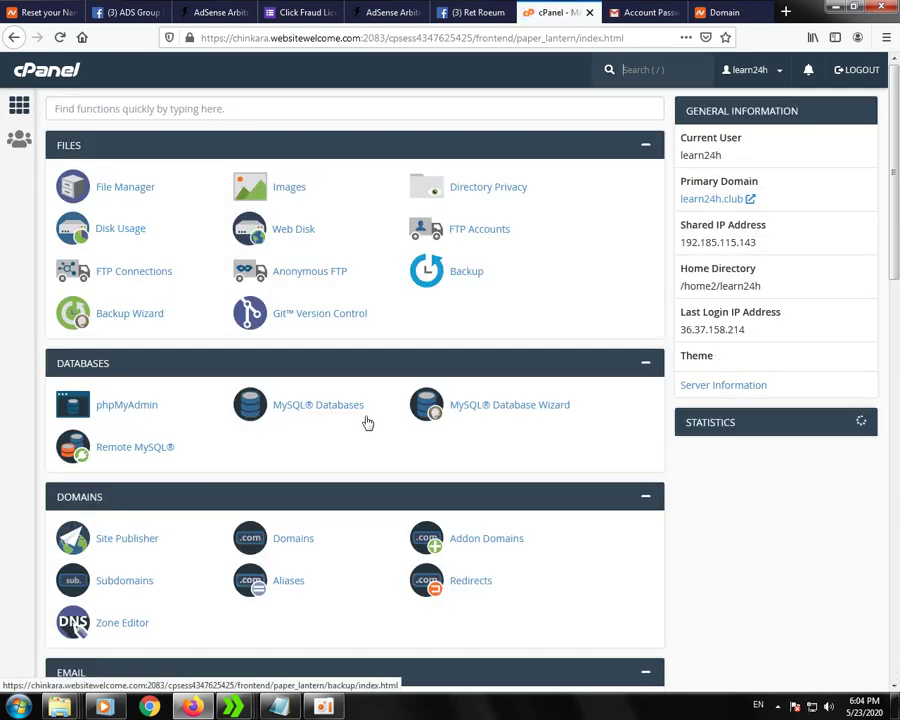
{"action": "left_click", "coordinate": [135, 198]}
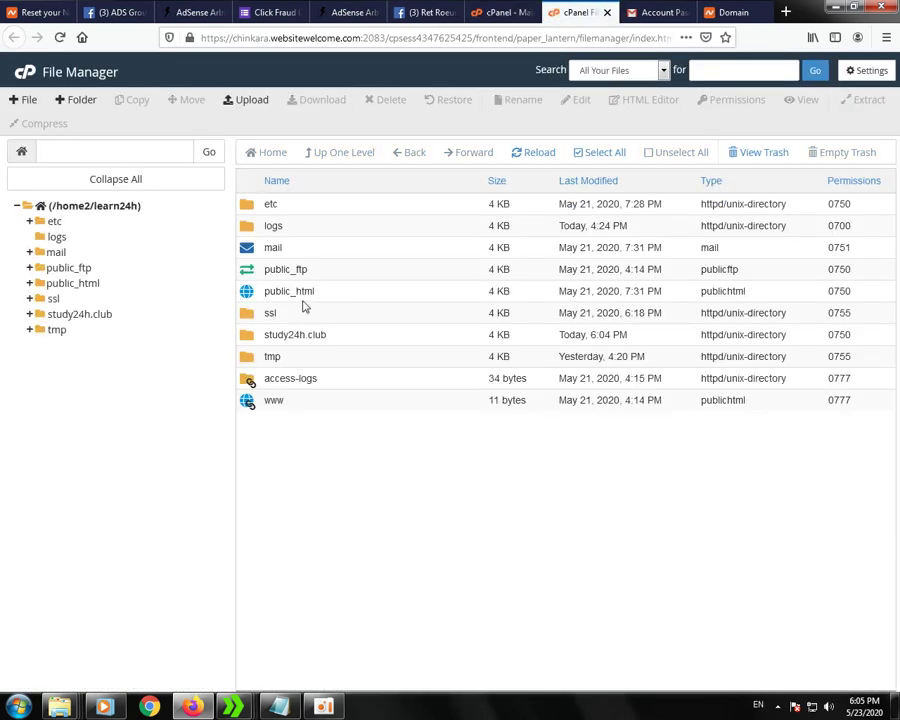
Open the public_html folder in the File Manager
{"action": "left_click", "coordinate": [286, 291]}
{"action": "left_click", "coordinate": [282, 291]}
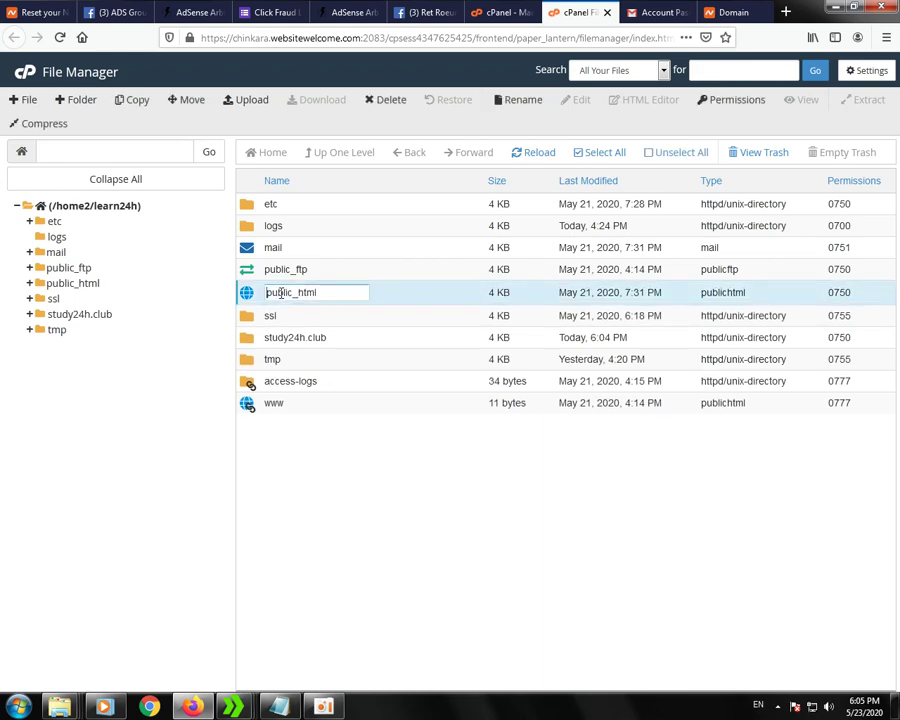
{"action": "key", "text": "Escape"}
{"action": "double_click", "coordinate": [256, 294]}
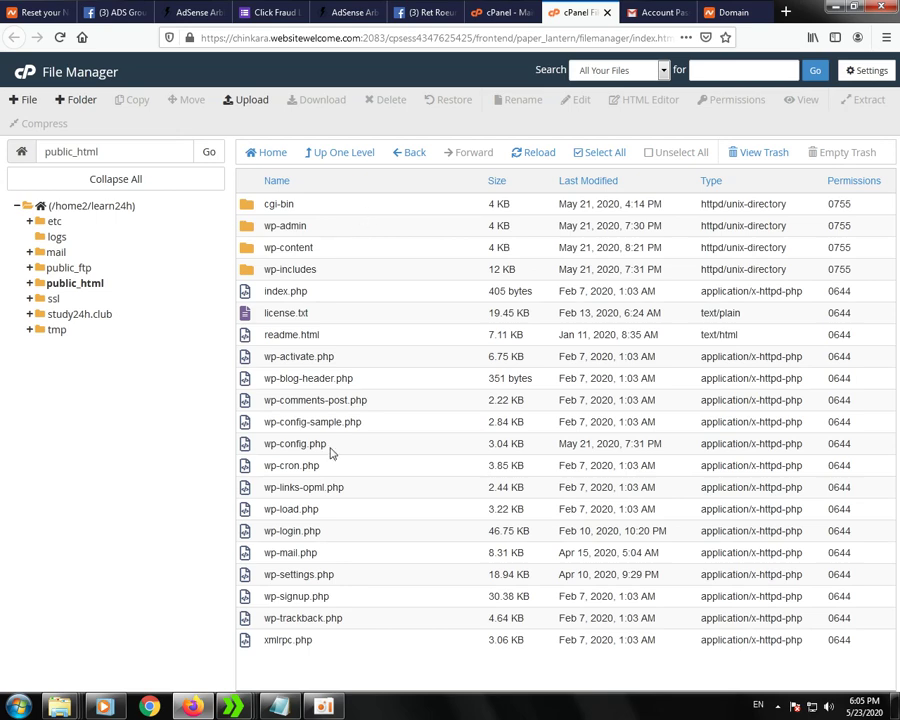
{"action": "right_click", "coordinate": [281, 667]}
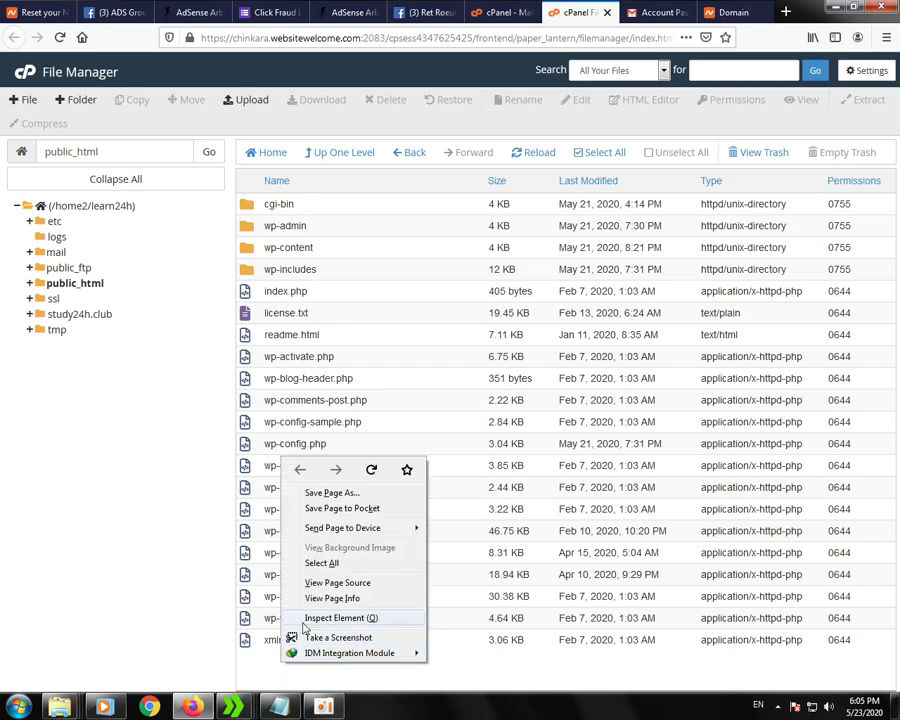
{"action": "left_click", "coordinate": [258, 667]}
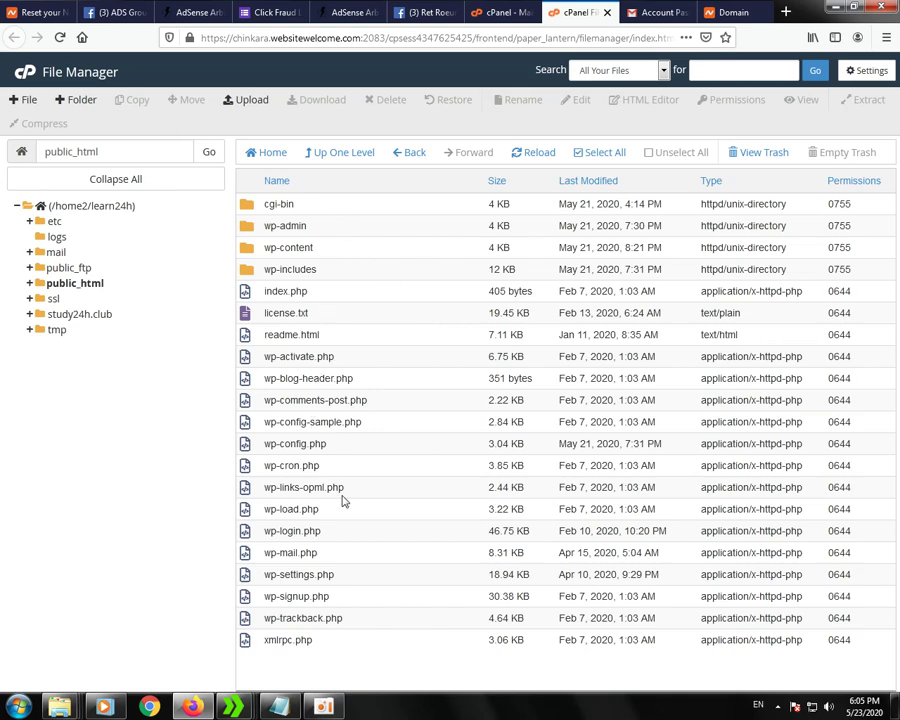
{"action": "right_click", "coordinate": [295, 665]}
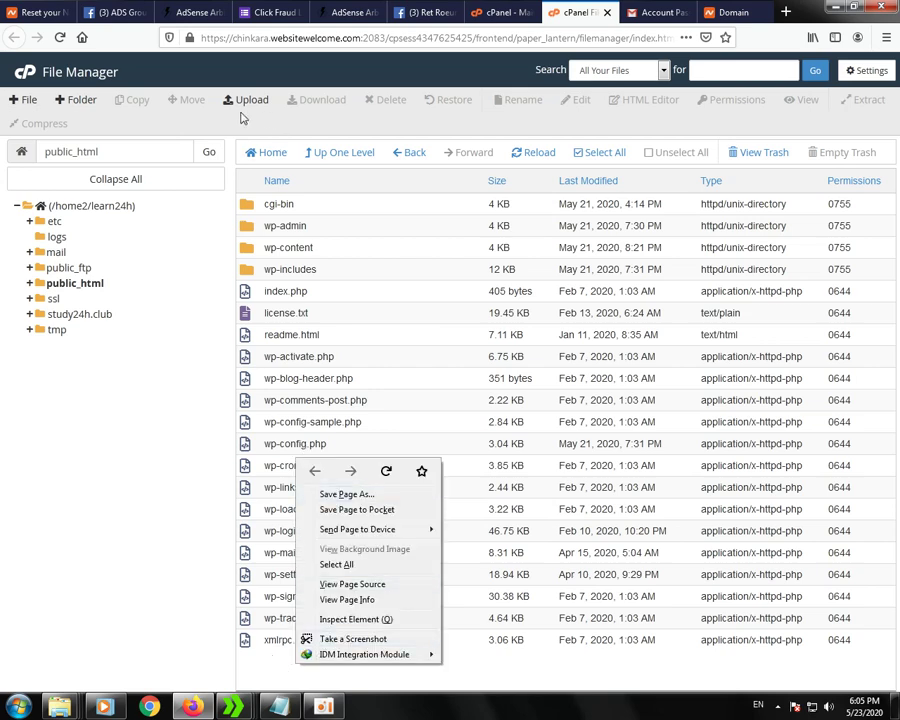
{"action": "left_click", "coordinate": [165, 108]}
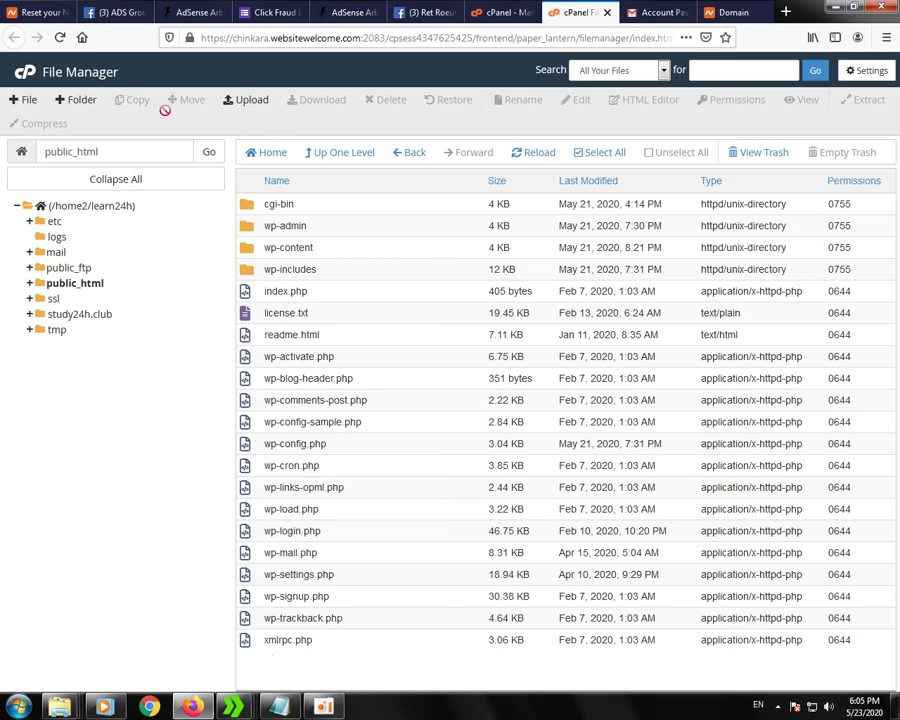
Create a new folder named study24h inside public_html, dismissing the Windows color scheme prompt, and open the folder
{"action": "left_click", "coordinate": [76, 100]}
{"action": "left_click", "coordinate": [331, 347]}
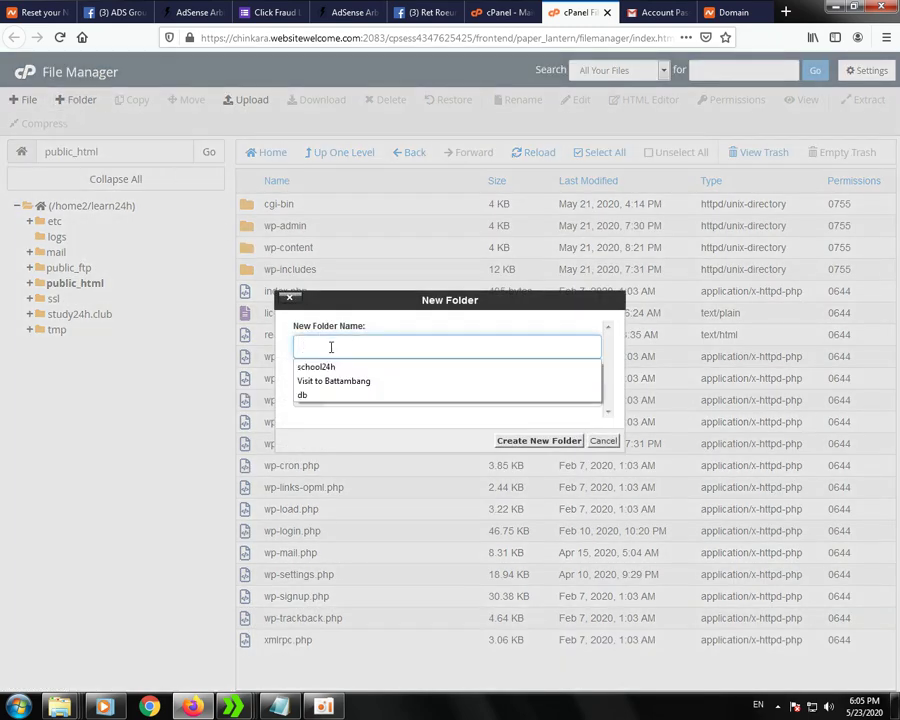
{"action": "key", "text": "Escape"}
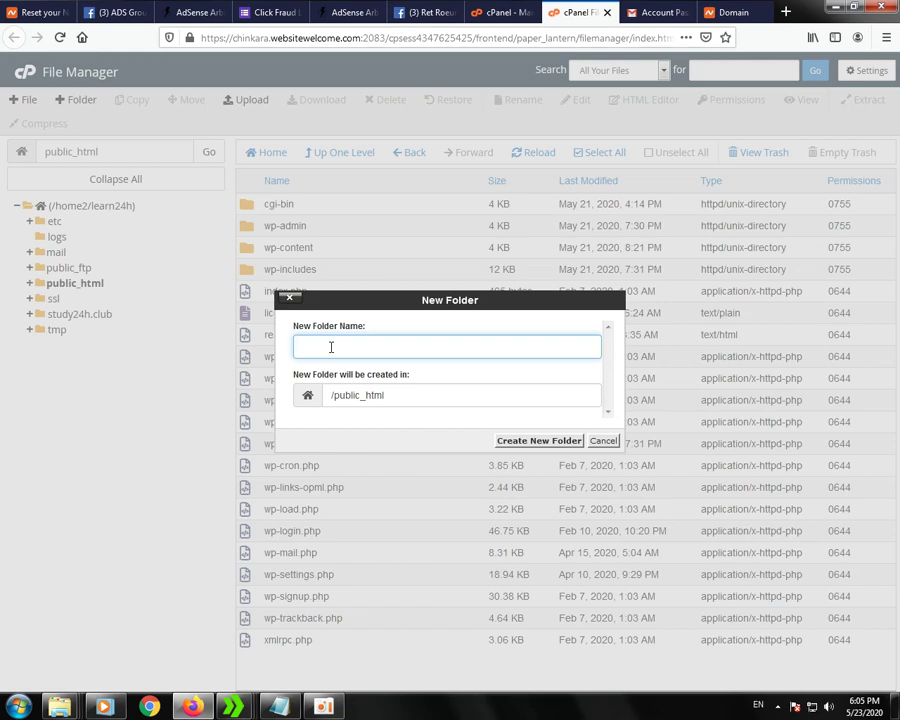
{"action": "type", "text": "s"}
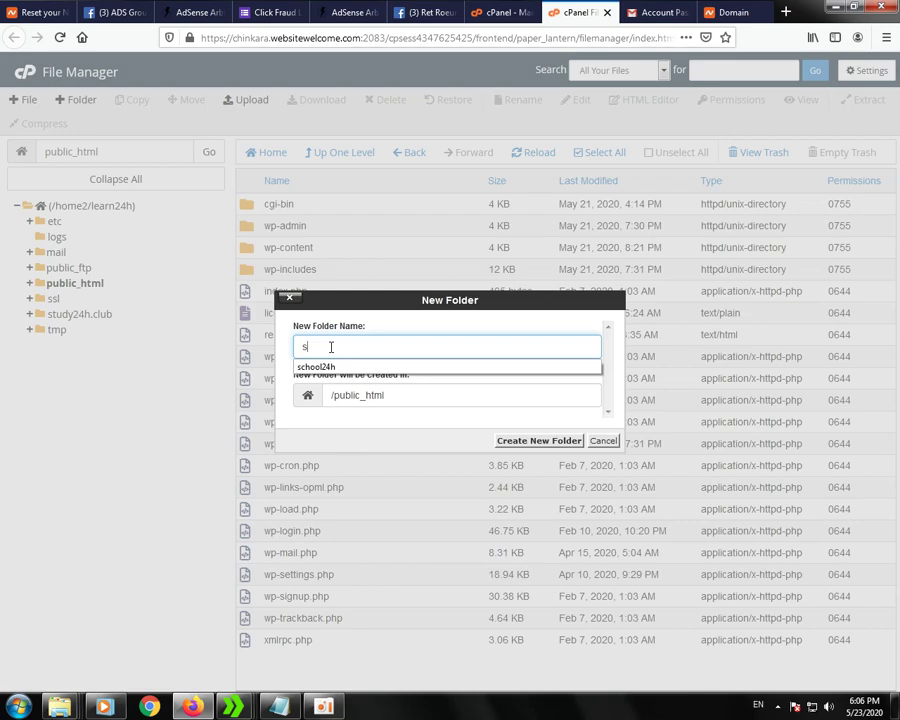
{"action": "type", "text": "t"}
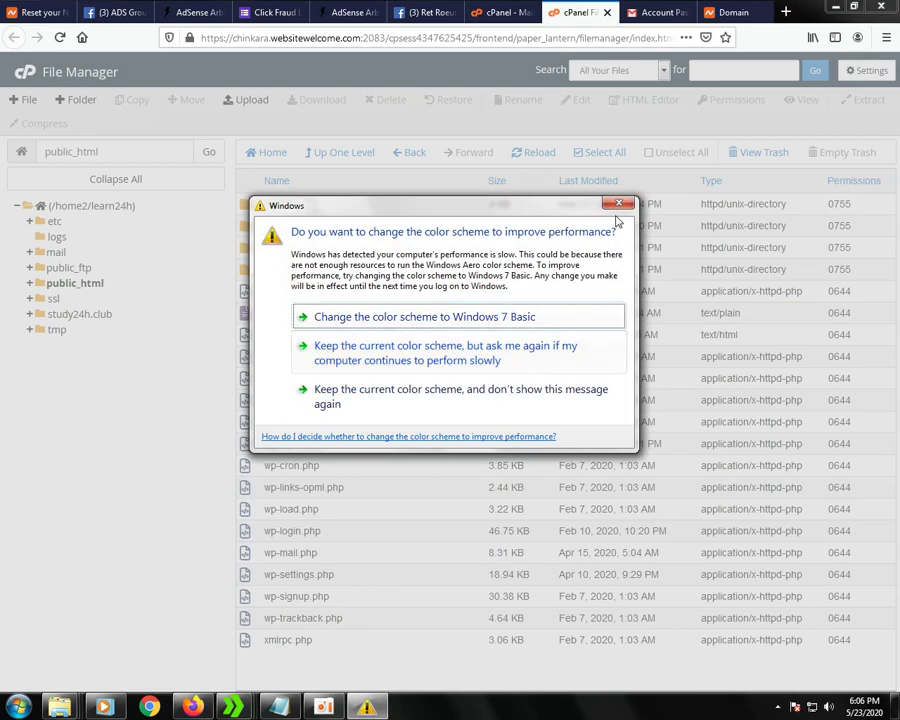
{"action": "left_click", "coordinate": [620, 203]}
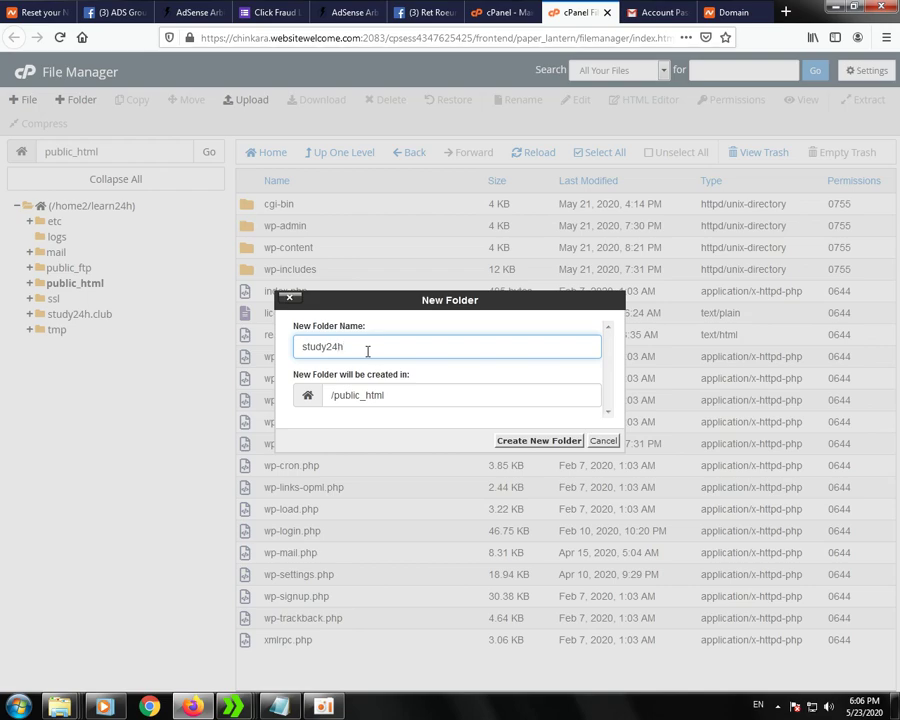
{"action": "left_click", "coordinate": [526, 449]}
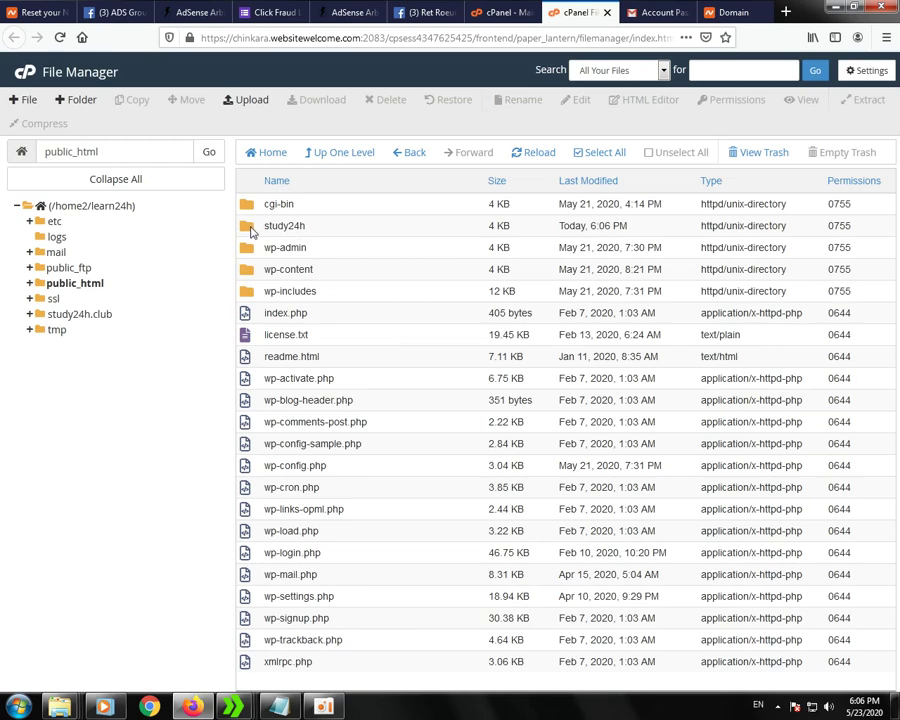
{"action": "double_click", "coordinate": [251, 229]}
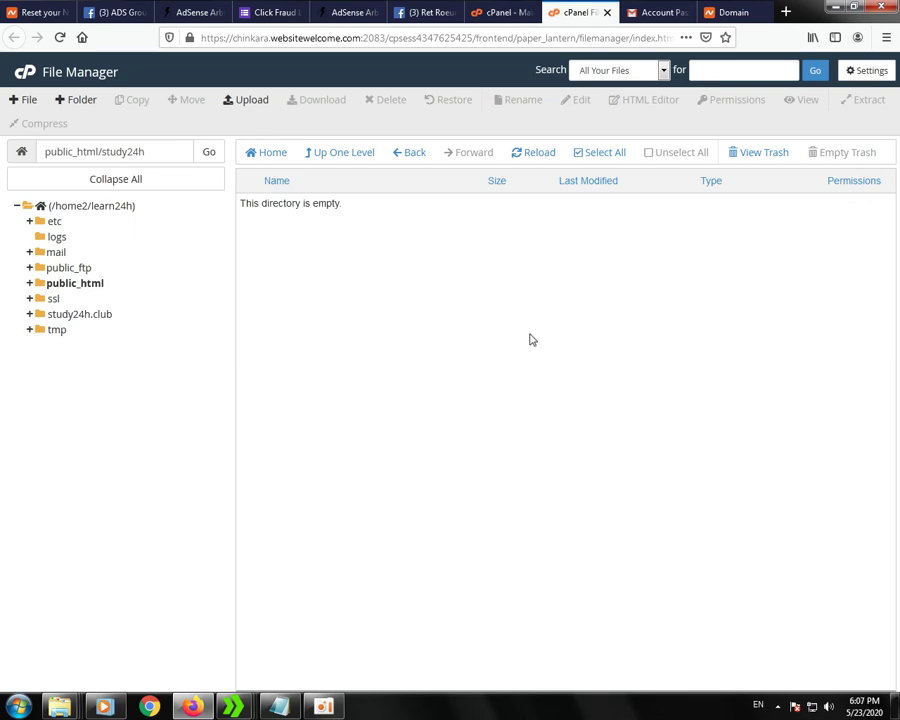
{"action": "left_click", "coordinate": [736, 20]}
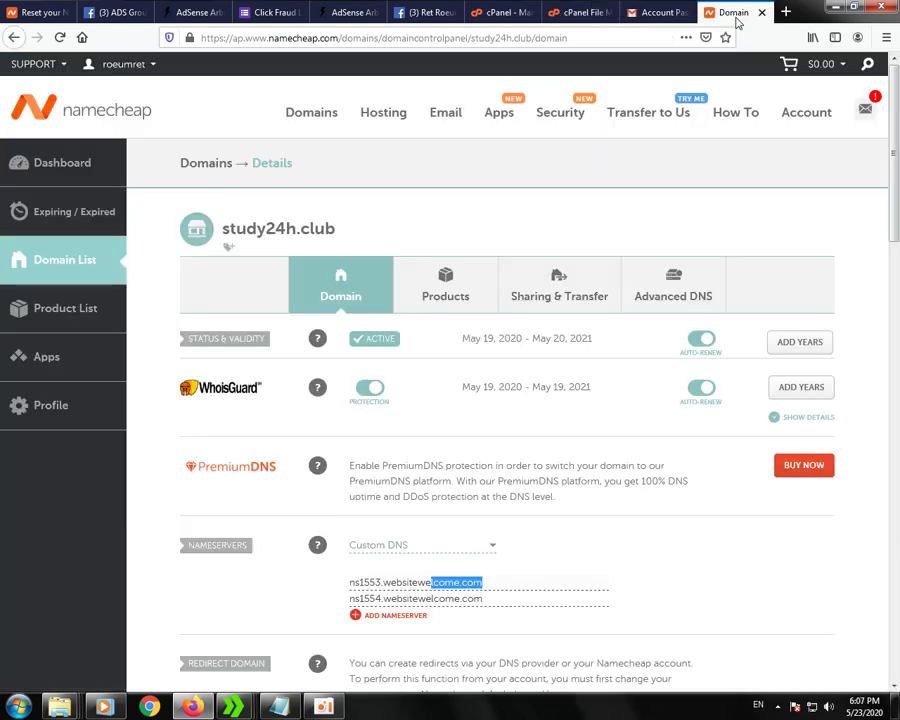
{"action": "left_click", "coordinate": [324, 707]}
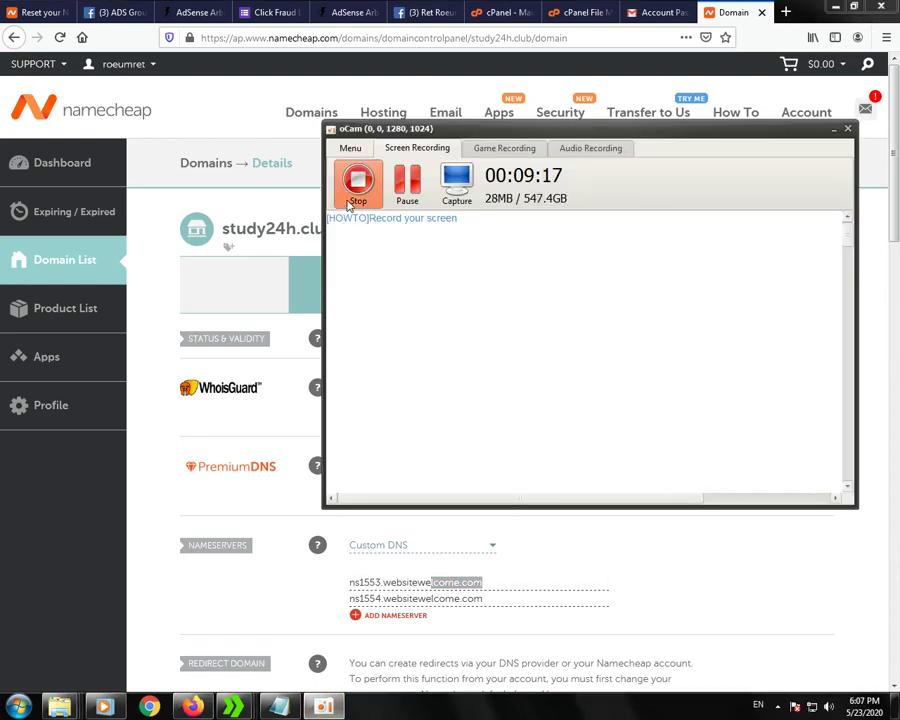